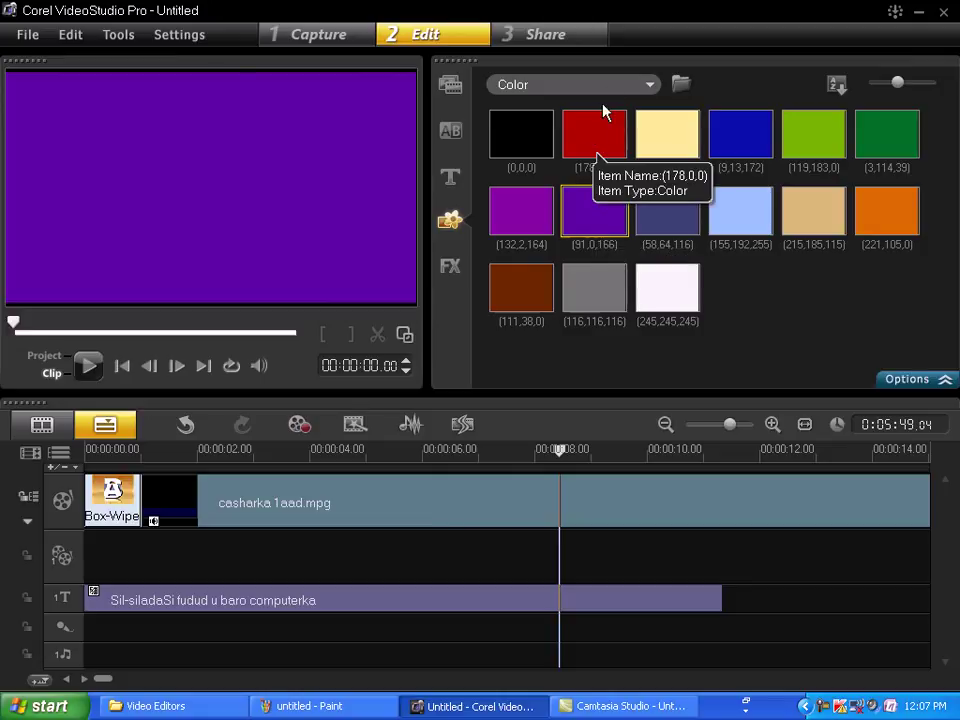
Step: Add the MotionF01 Flash animation to the overlay track, starting at about 00:00:00.11
left_click(624, 88)
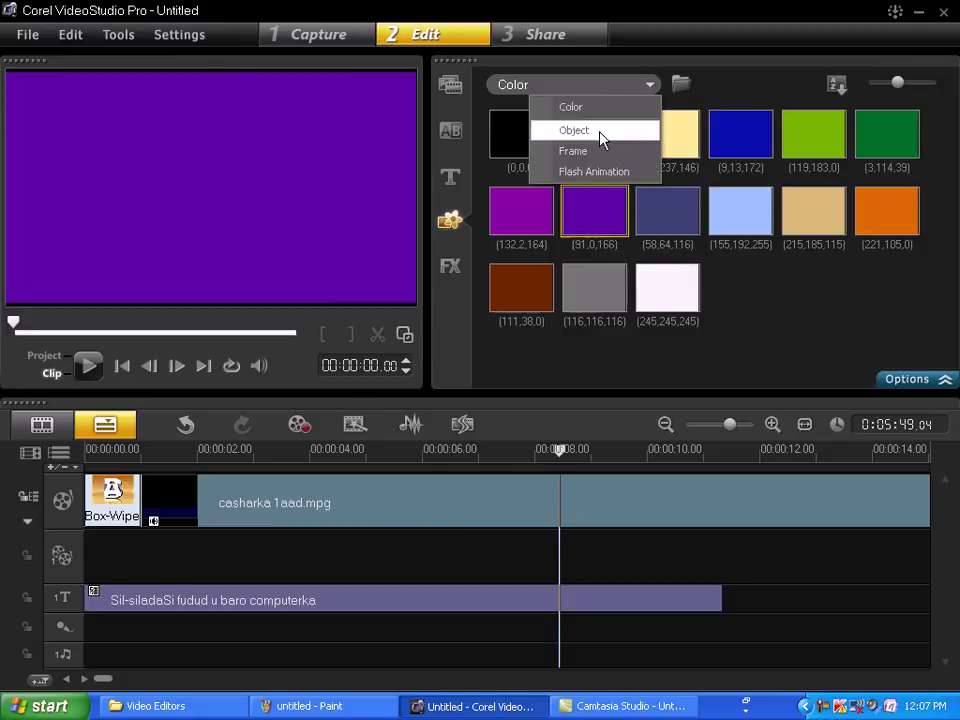
left_click(610, 186)
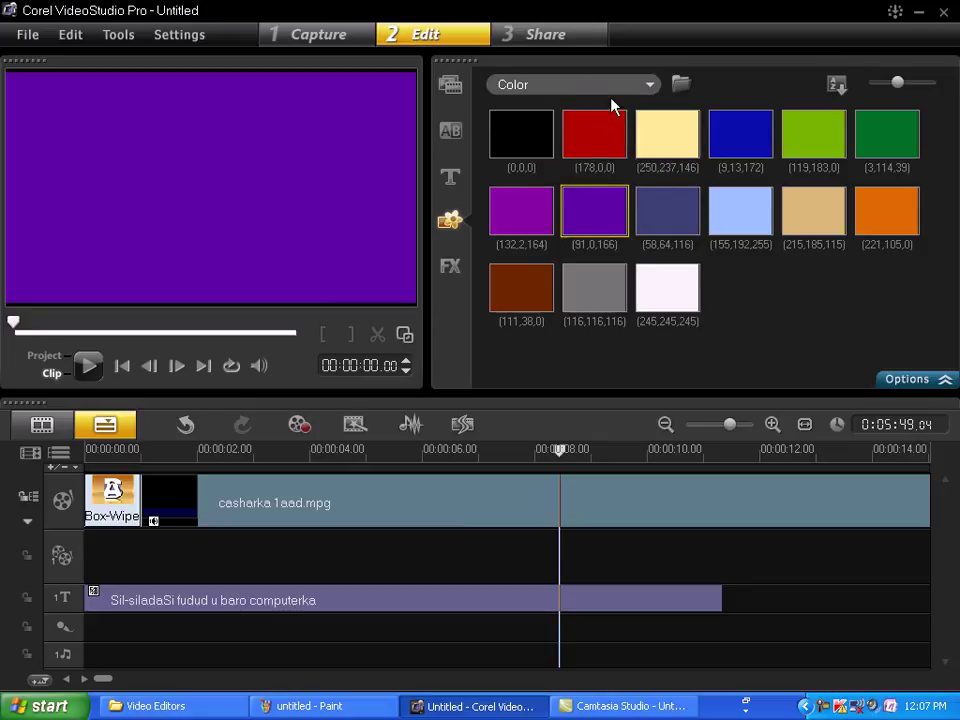
scroll(620, 87, "down", 3)
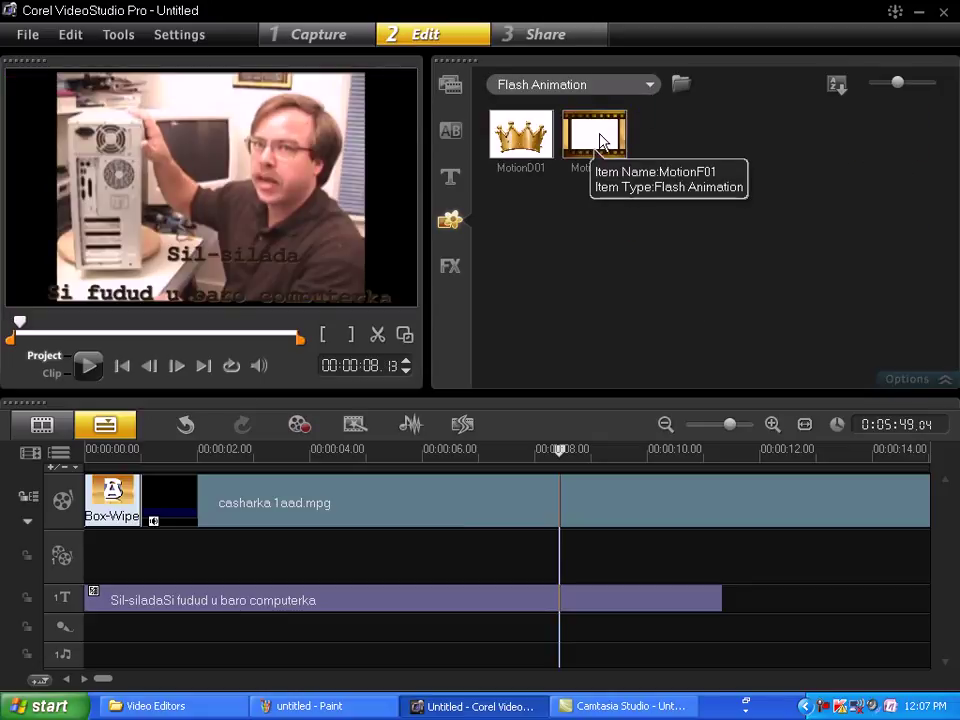
left_click_drag(600, 140, 167, 582)
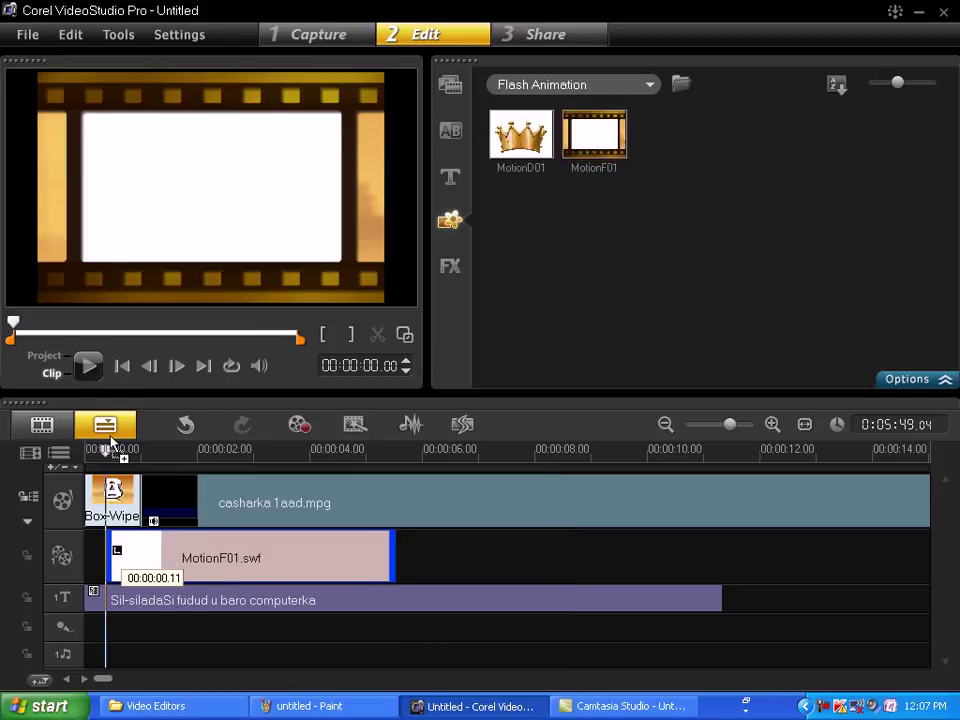
Step: Play and scrub through the opening of the project to preview the MotionF01 film frame over the video
left_click(88, 368)
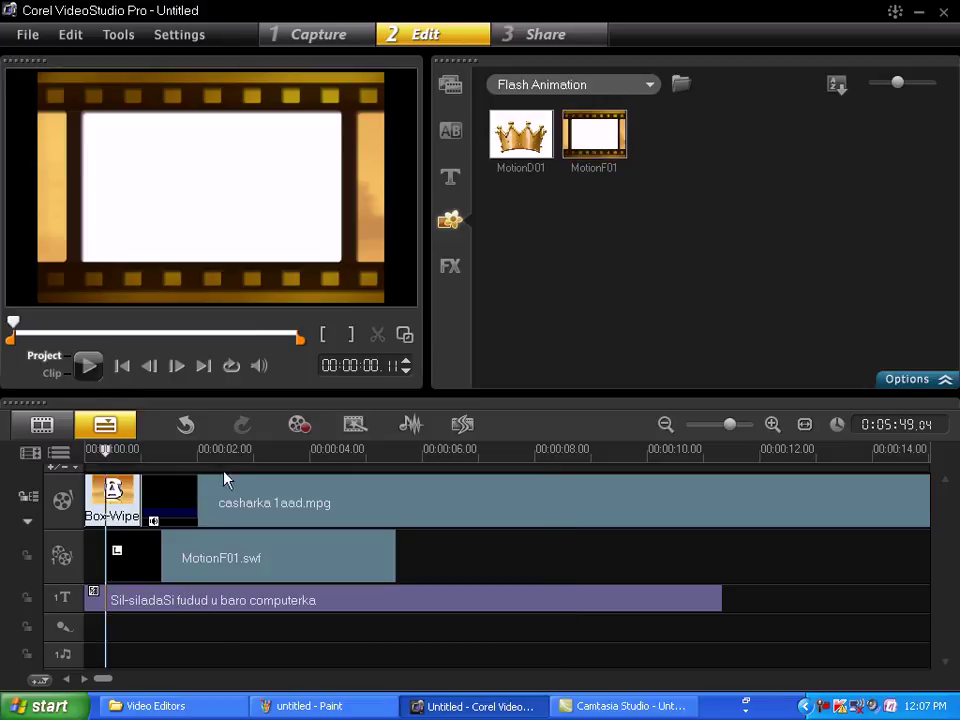
left_click(516, 450)
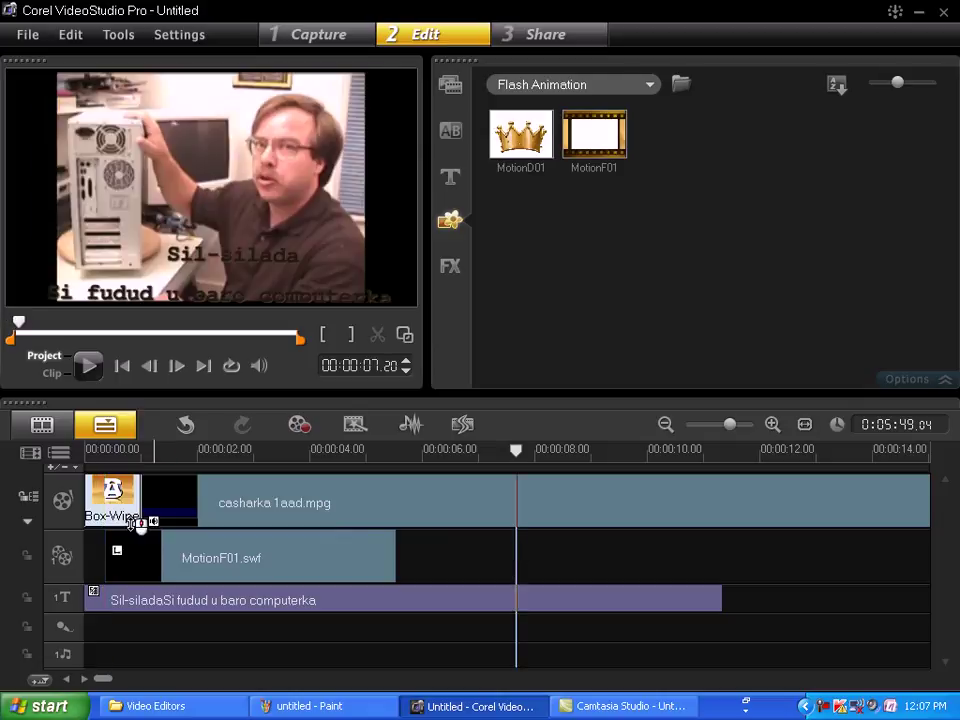
left_click(100, 572)
left_click(88, 366)
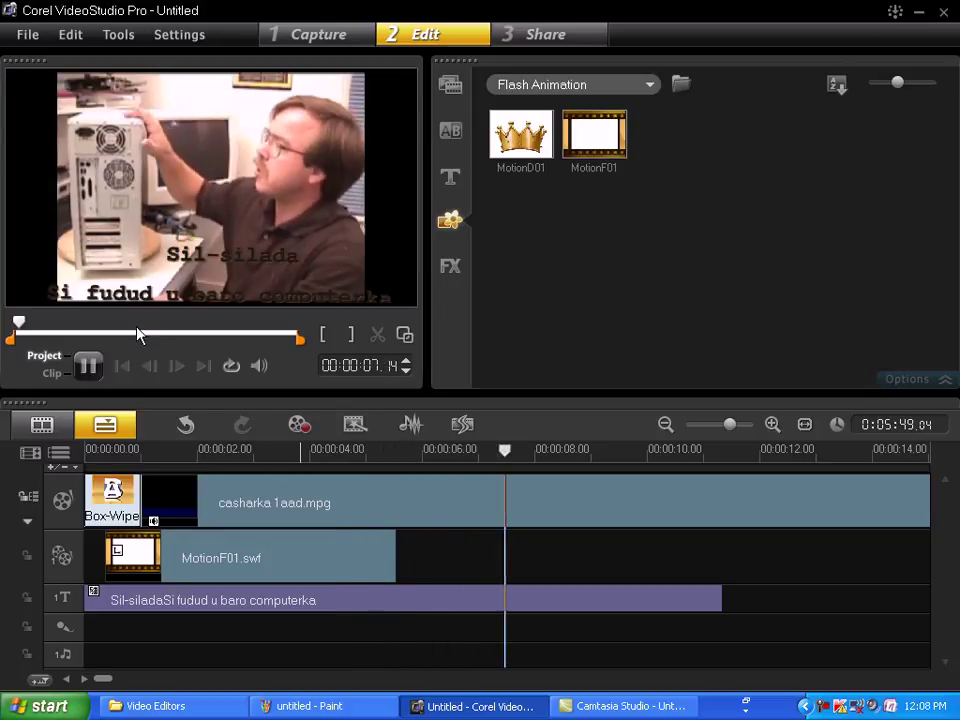
left_click(92, 370)
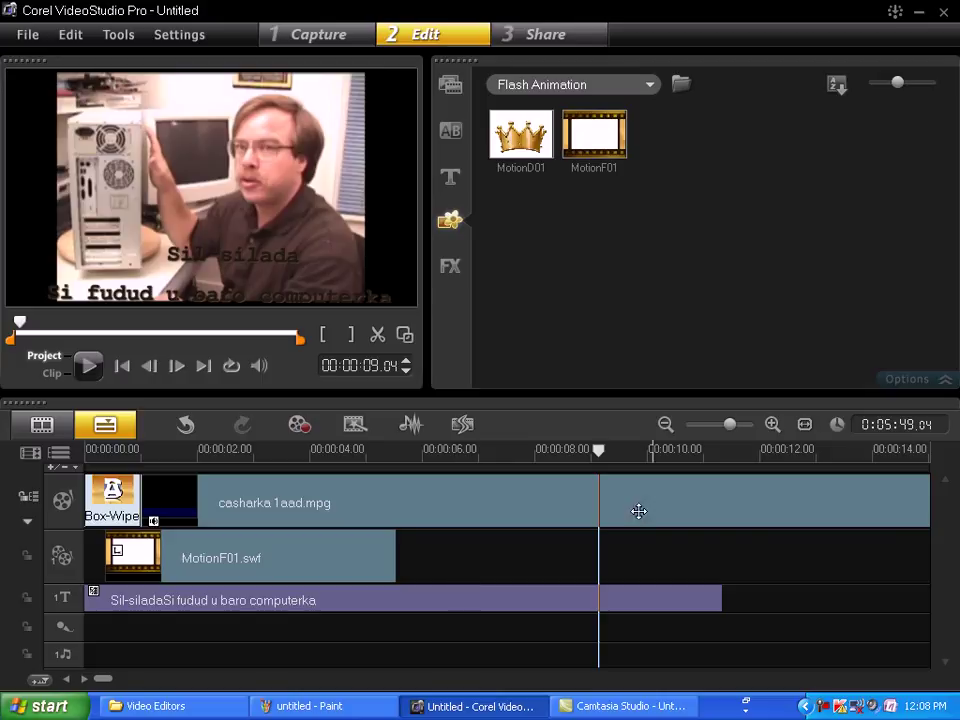
left_click_drag(600, 450, 148, 500)
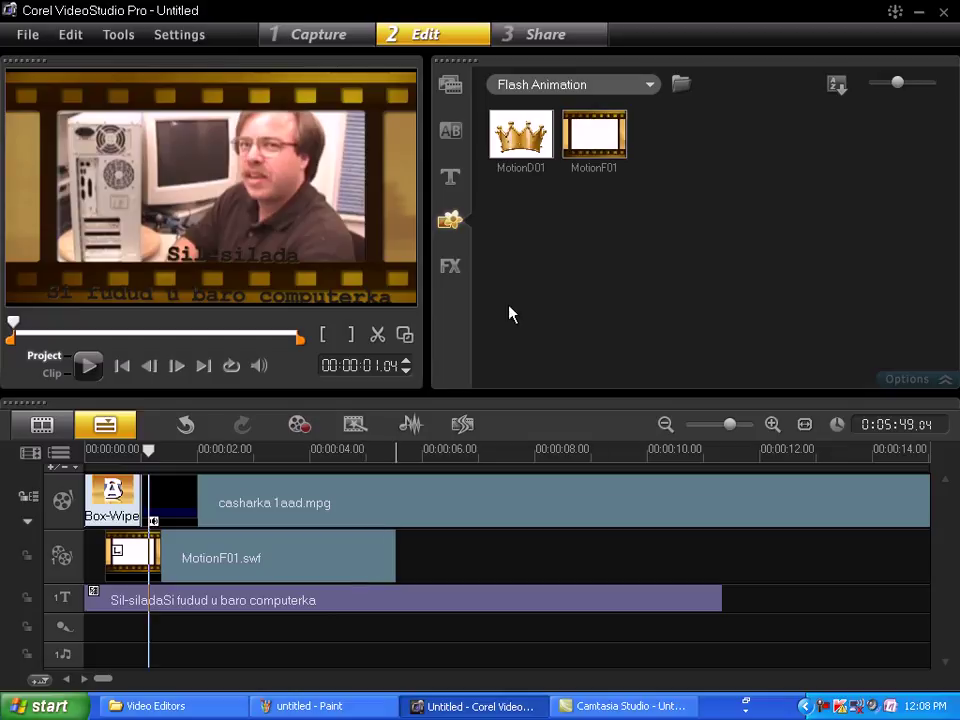
Step: Examine the graphics library: preview both Flash animations, browse the Frame, Object and Color categories, and preview the color (132,2,164)
left_click(523, 153)
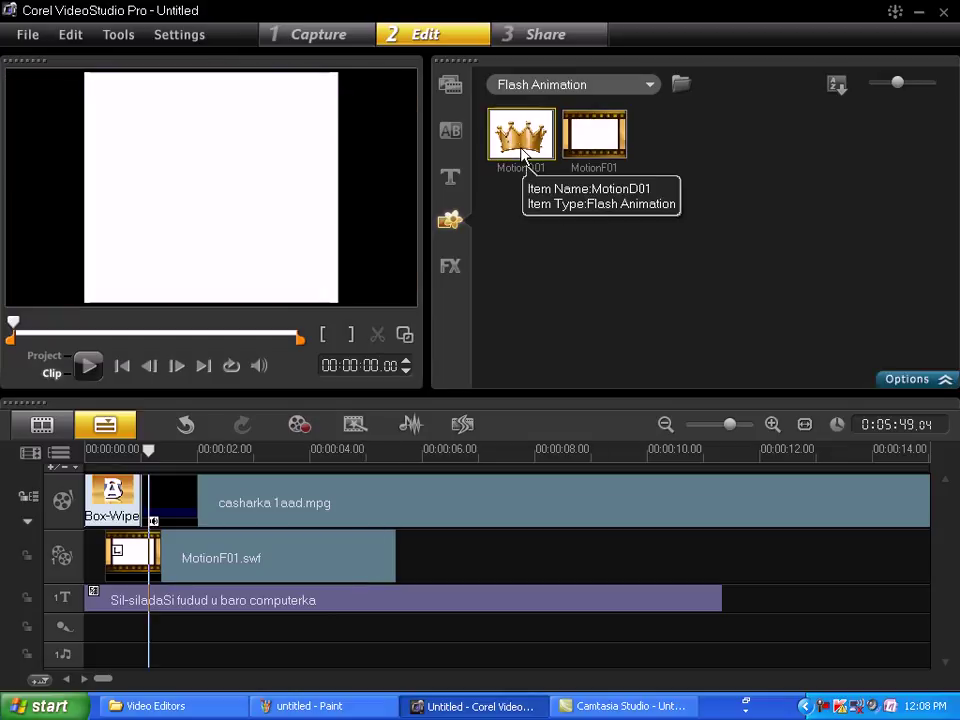
left_click(586, 144)
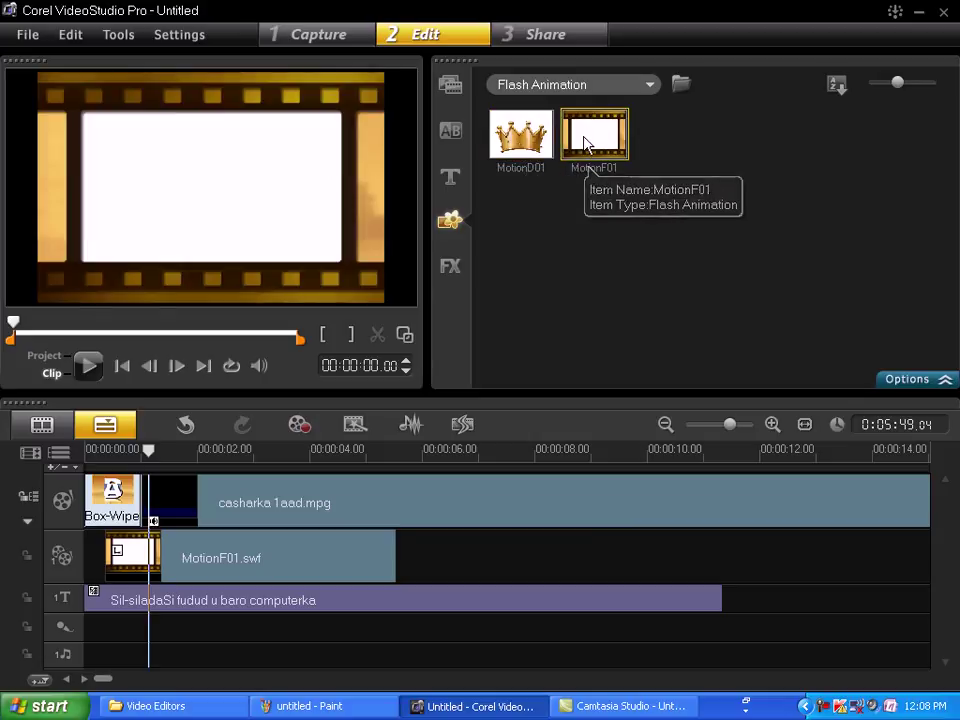
left_click(645, 88)
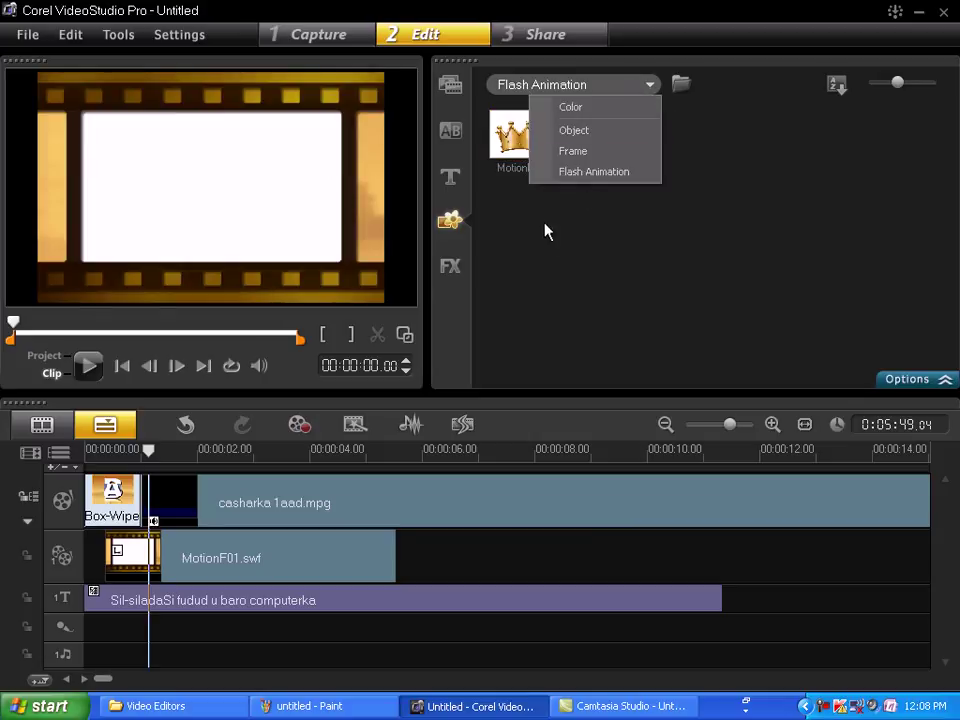
left_click(594, 152)
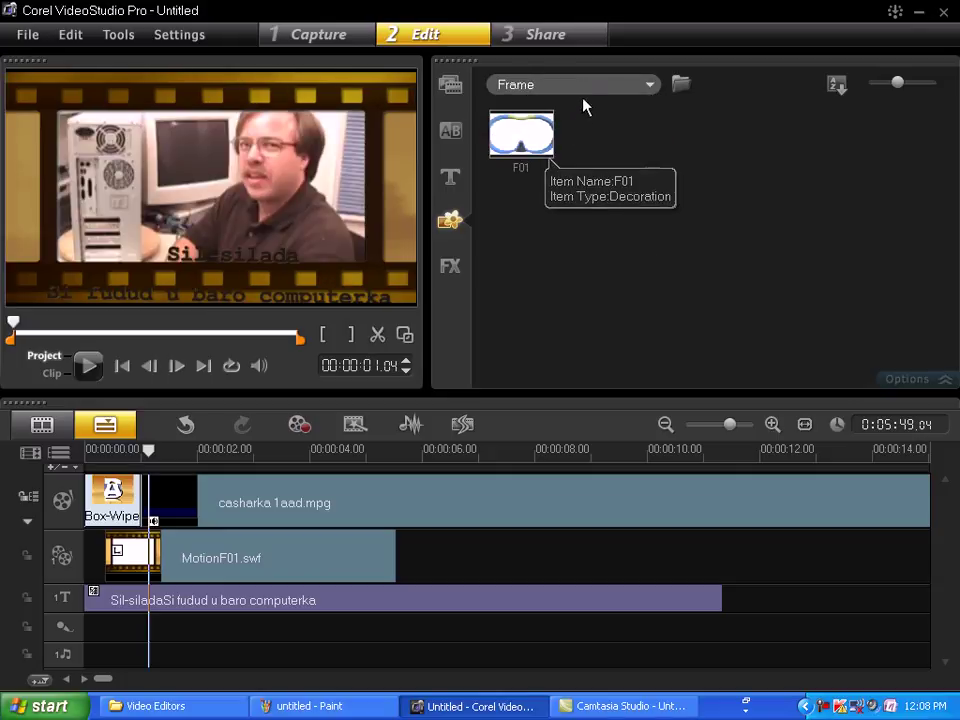
left_click(586, 88)
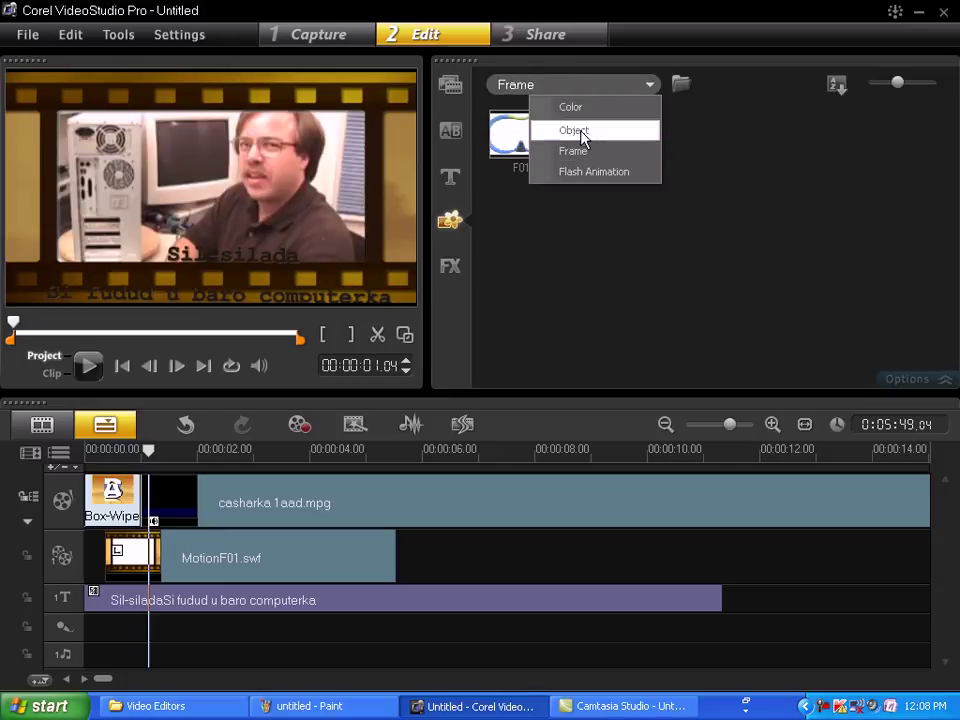
left_click(582, 136)
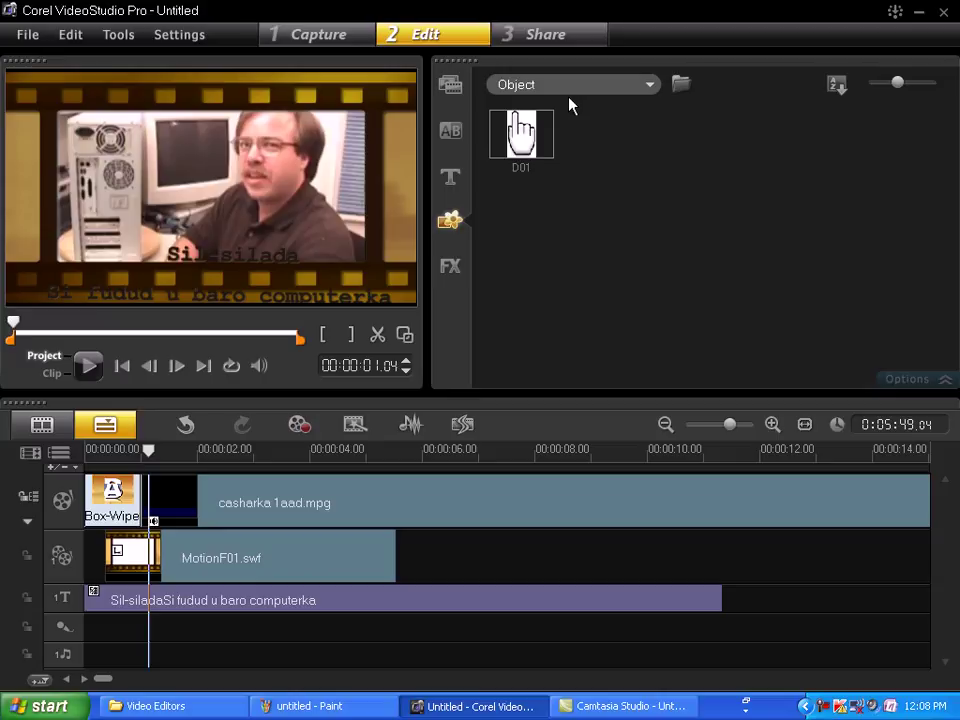
left_click(538, 88)
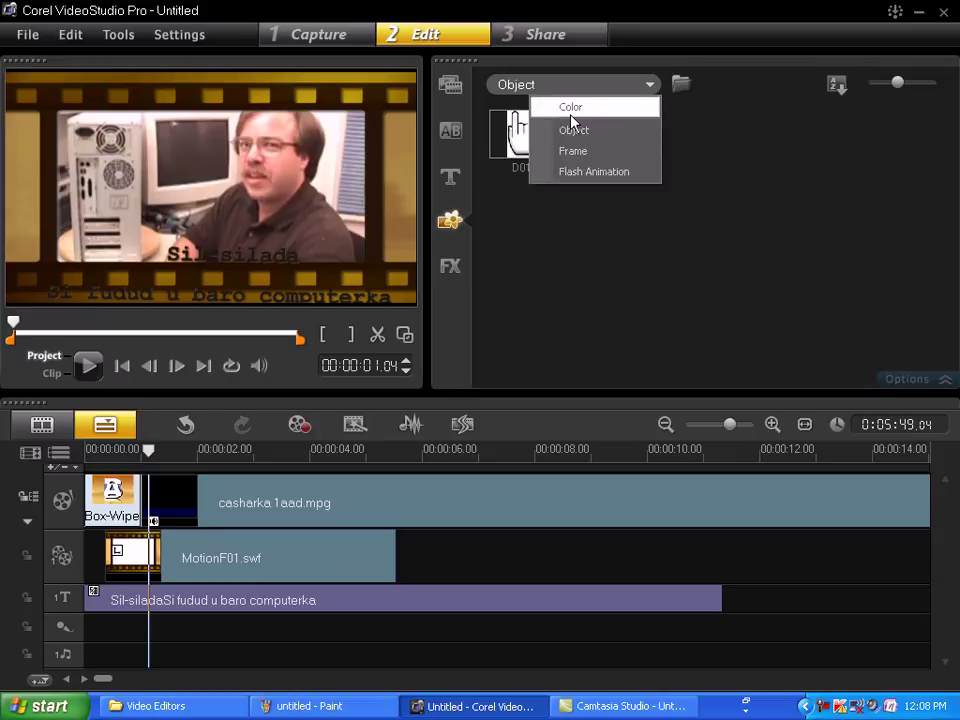
left_click(571, 110)
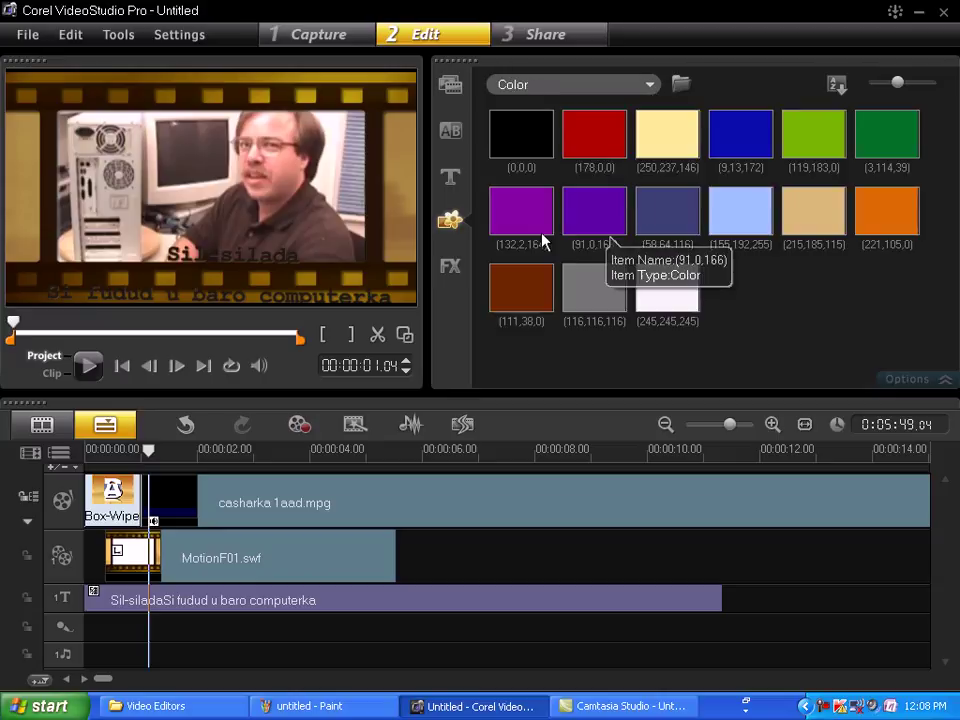
left_click(541, 244)
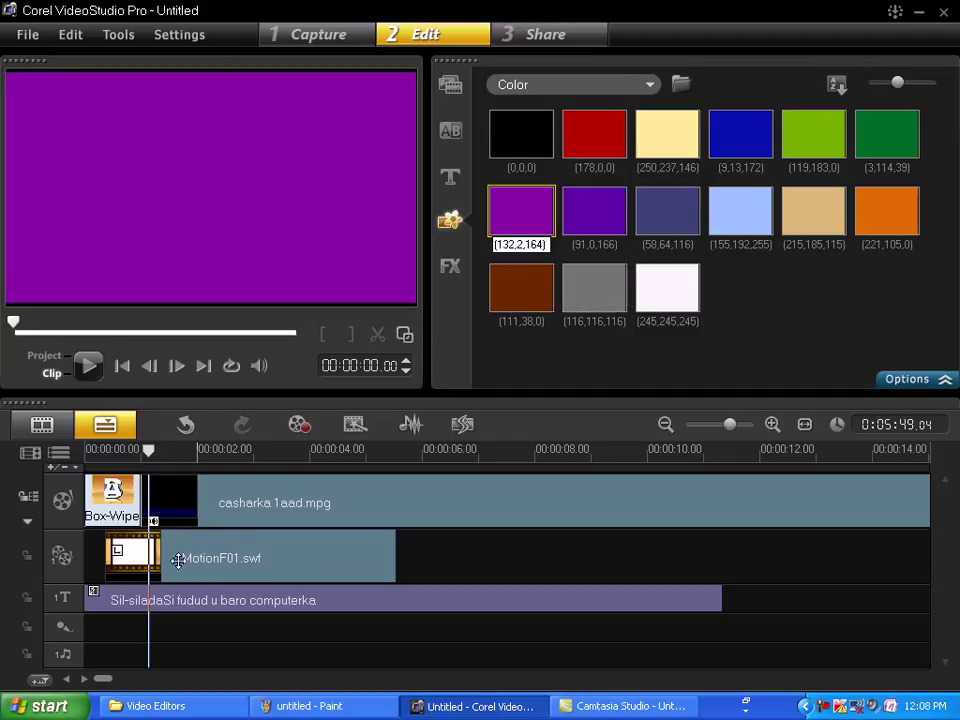
left_click(454, 583)
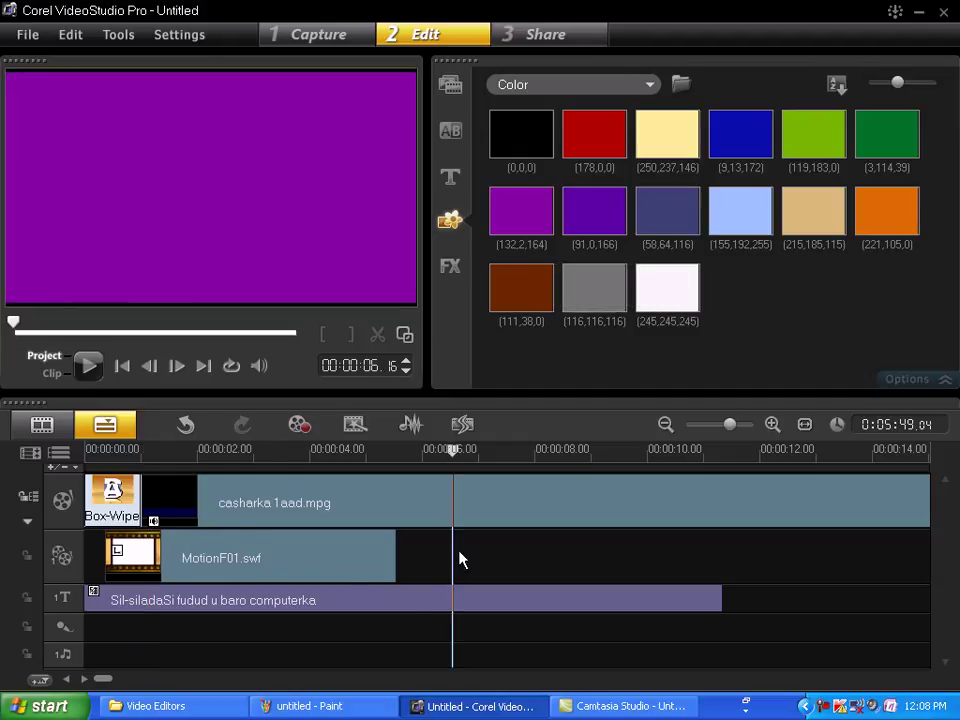
Step: Apply the FX Ripple video filter to the casharka 1aad.mpg clip on the video track
left_click(93, 562)
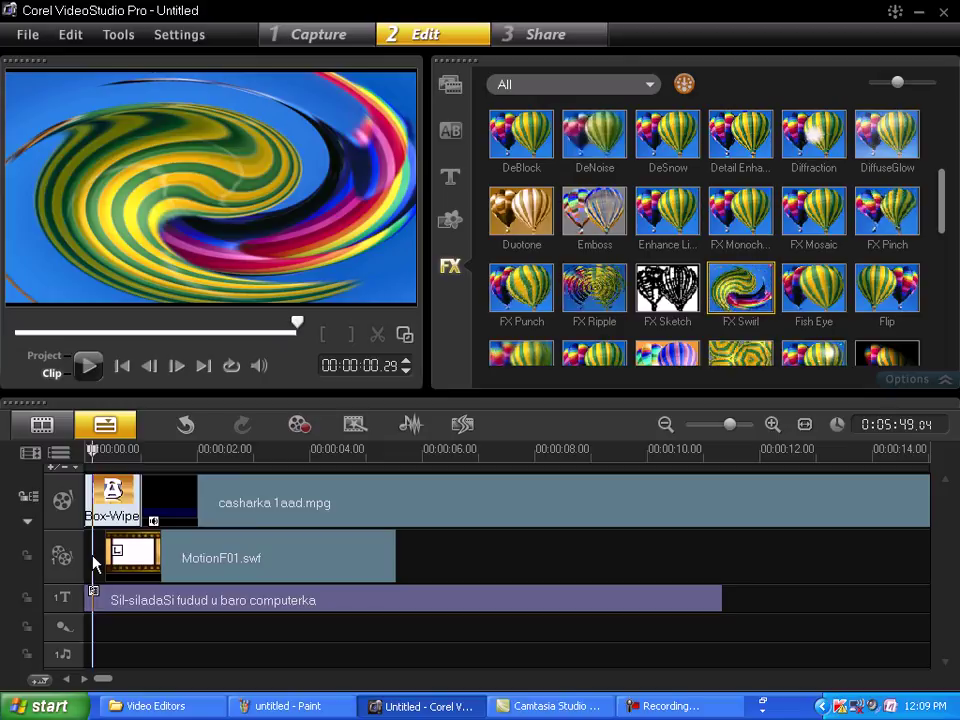
key("F9")
key("F9")
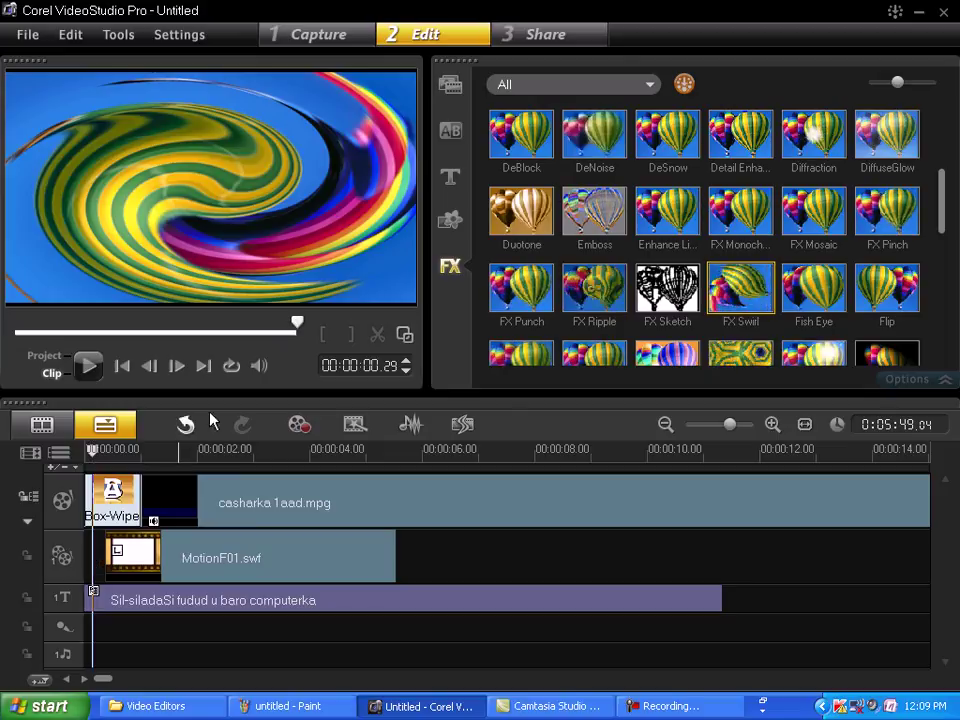
left_click_drag(605, 293, 91, 516)
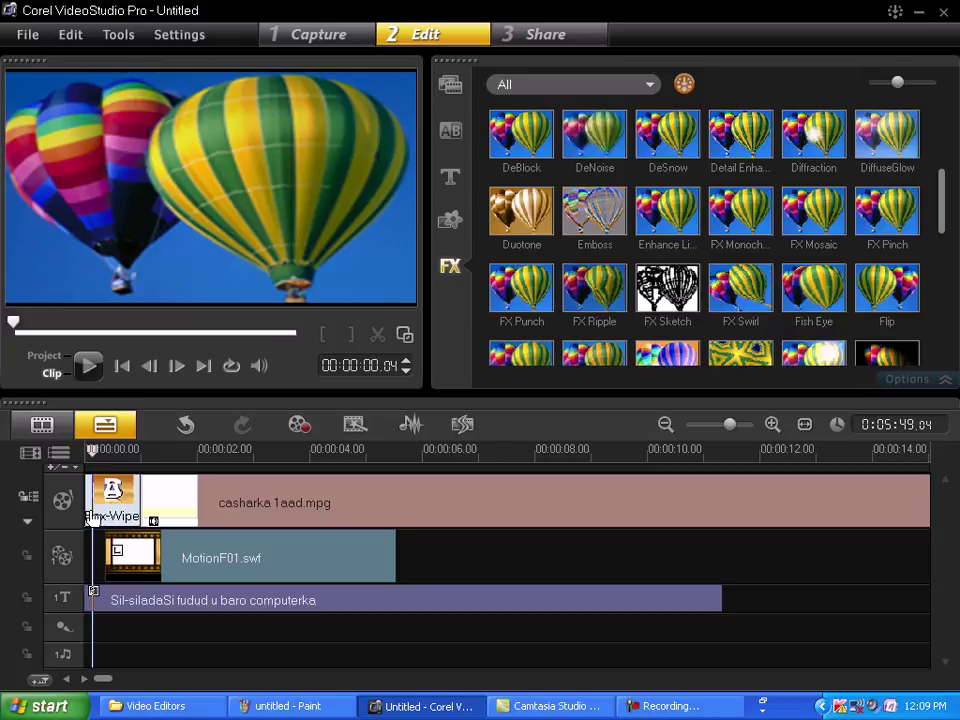
Step: Play the project from its beginning to preview the FX Ripple filter on the video
left_click(89, 367)
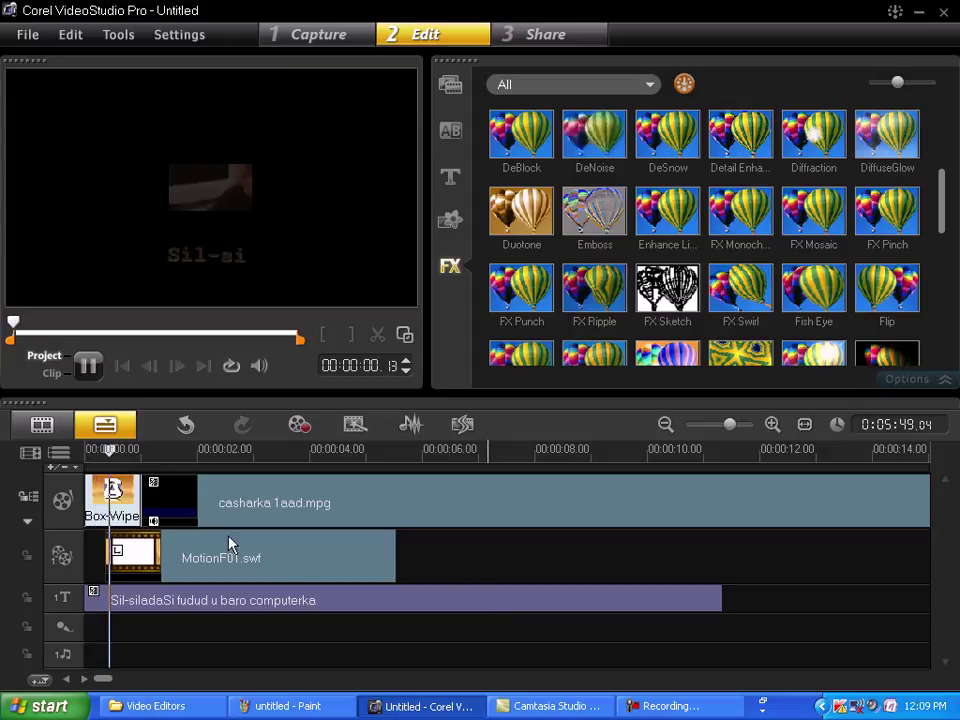
left_click(93, 358)
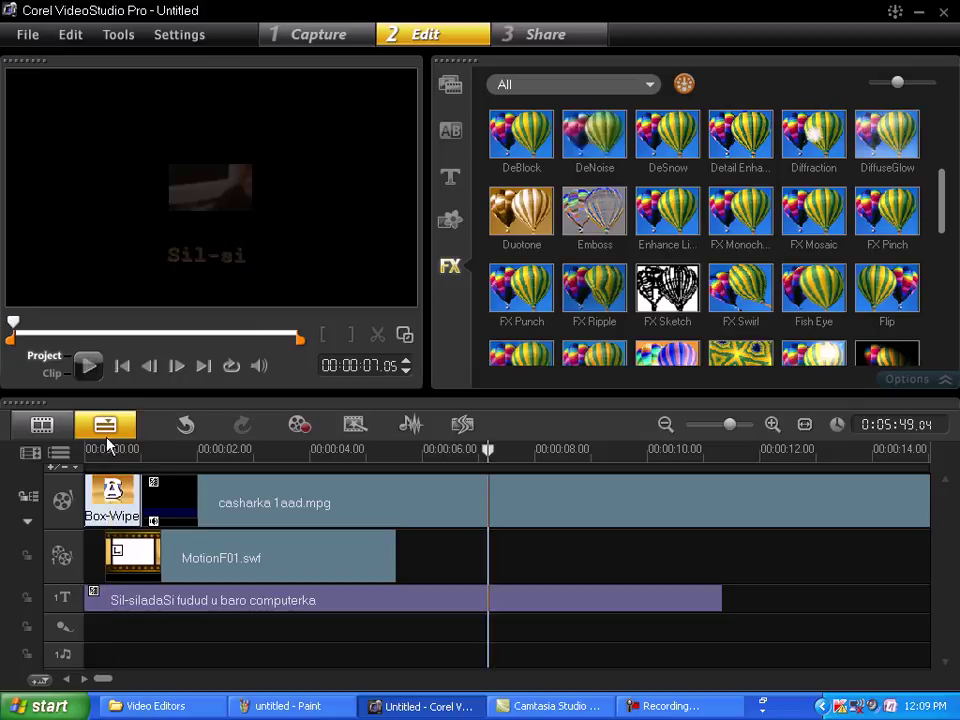
left_click_drag(491, 449, 208, 449)
key("Home")
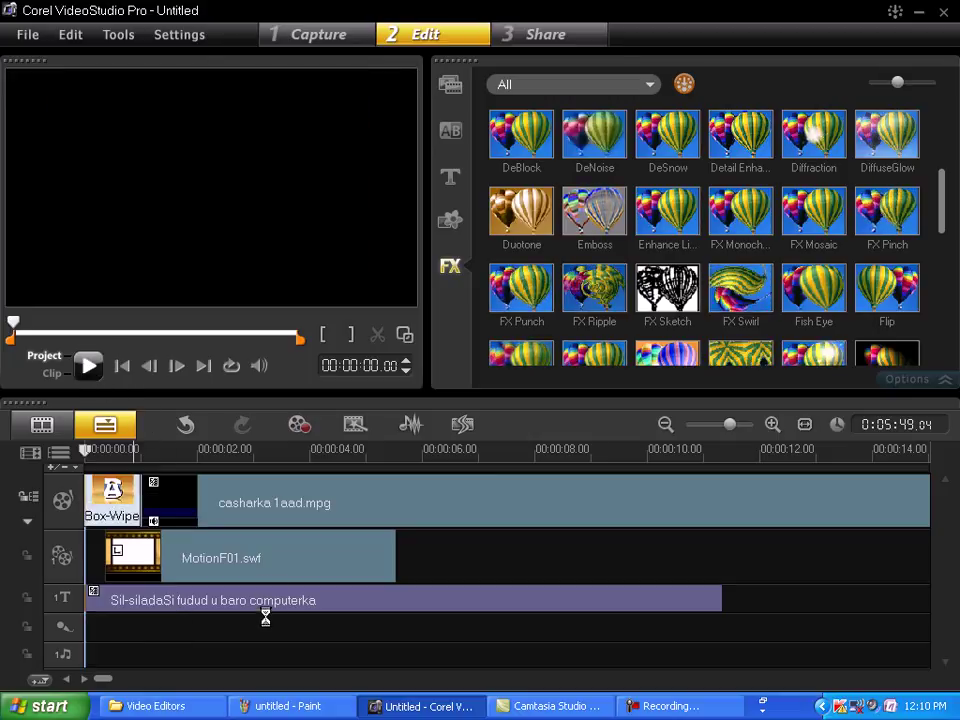
key("space")
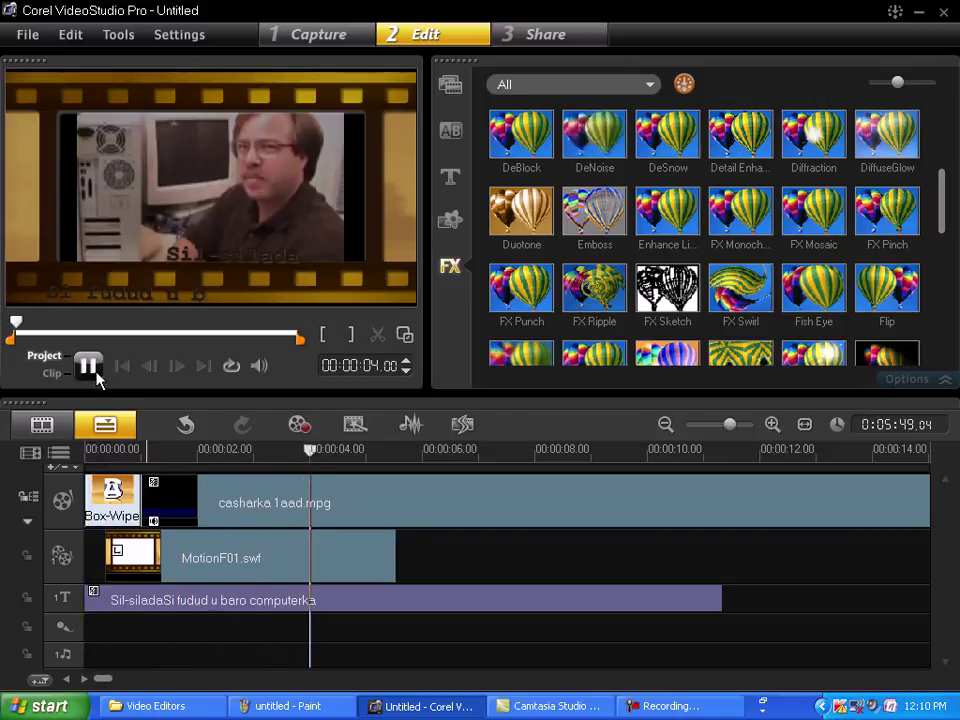
Step: Delete the Box-Wipe transition at the start of the video track
left_click(132, 509)
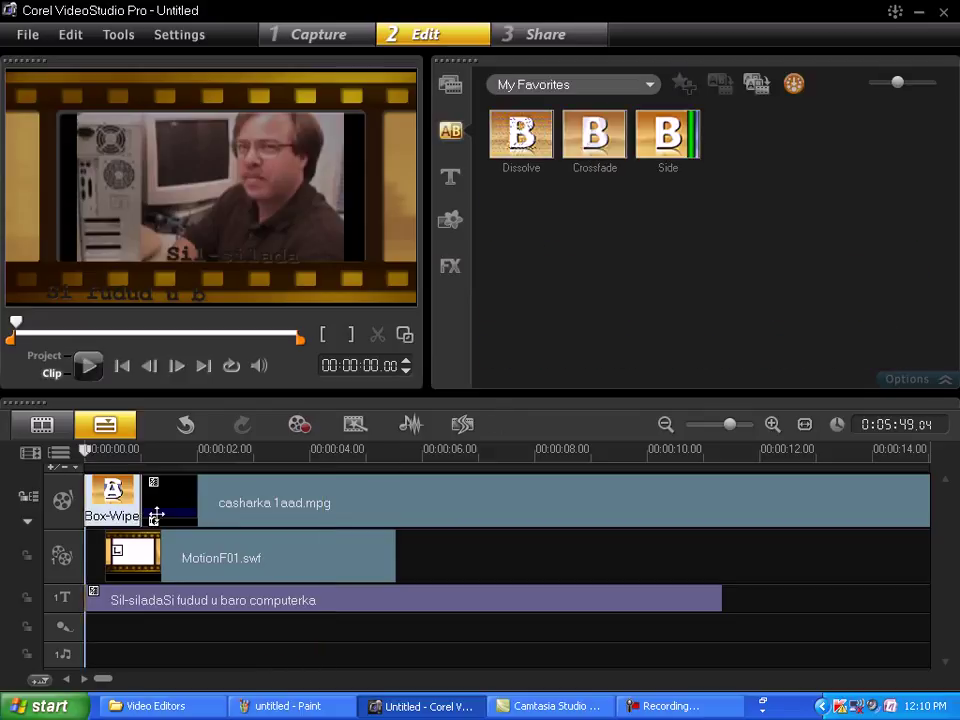
left_click(118, 505)
key("Delete")
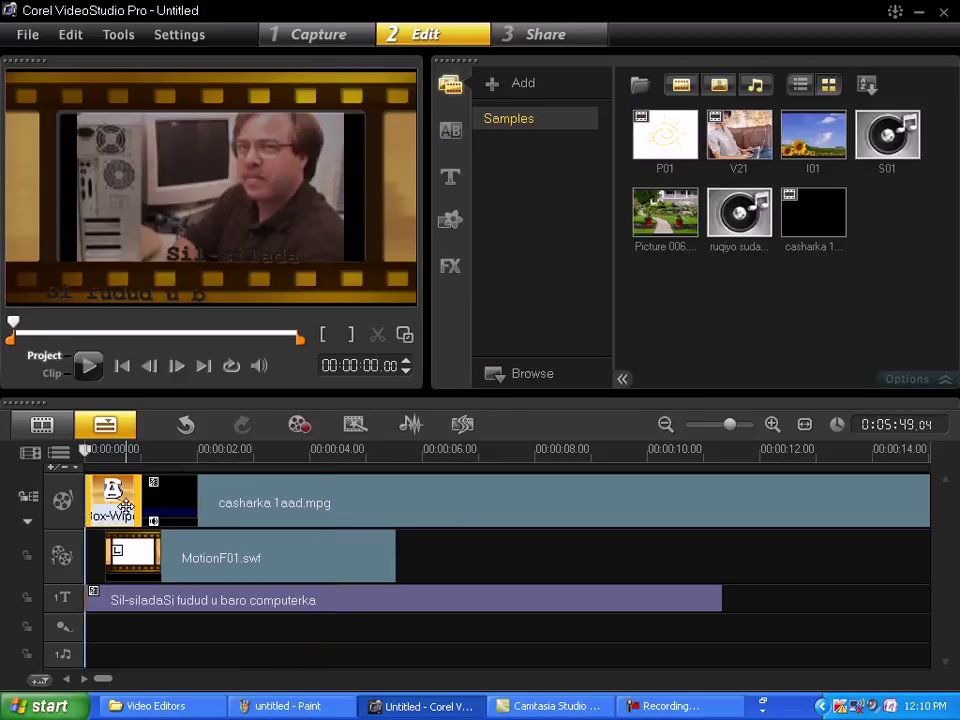
Step: Delete the casharka 1aad.mpg clip from the video track and undo the deletion
left_click(293, 508)
key("Delete")
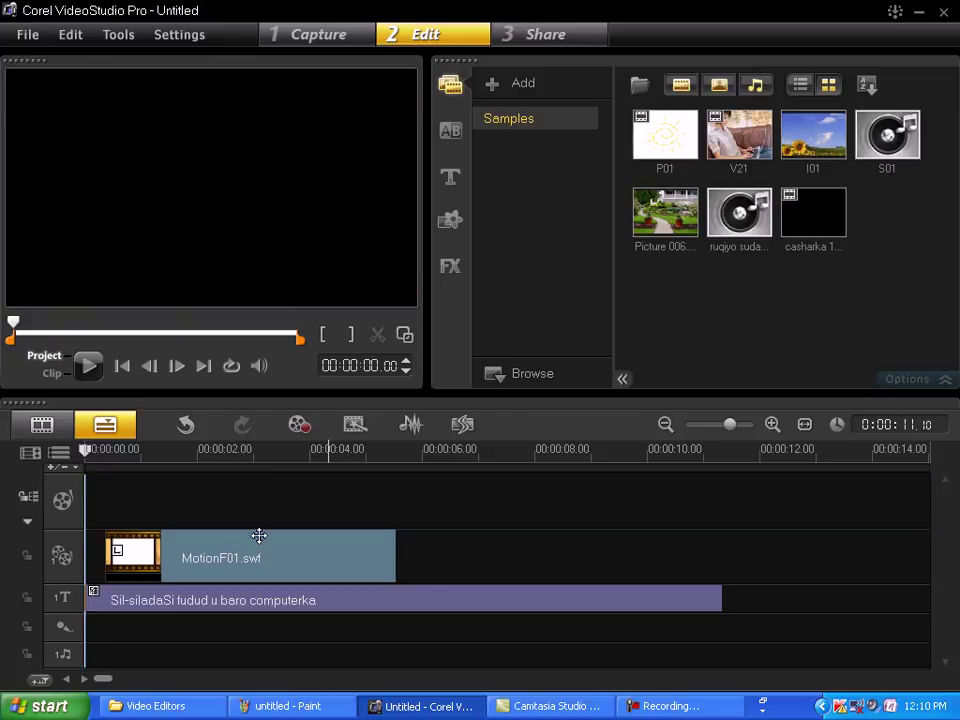
key("ctrl+z")
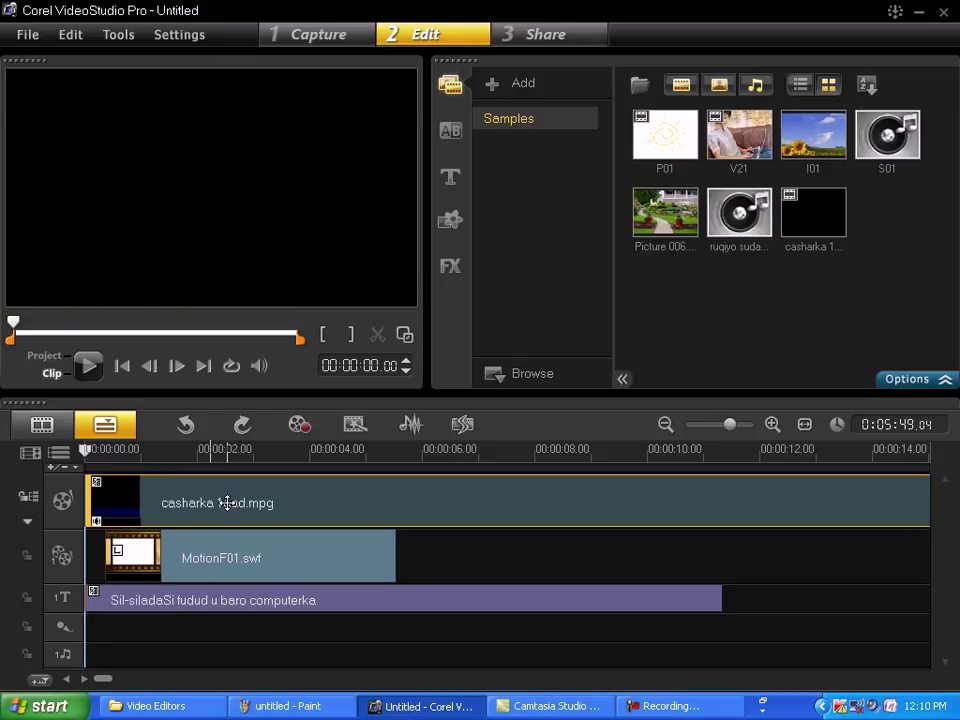
Step: Apply the Bubble video filter to the casharka 1aad.mpg clip and play the clip to preview it
left_click(450, 266)
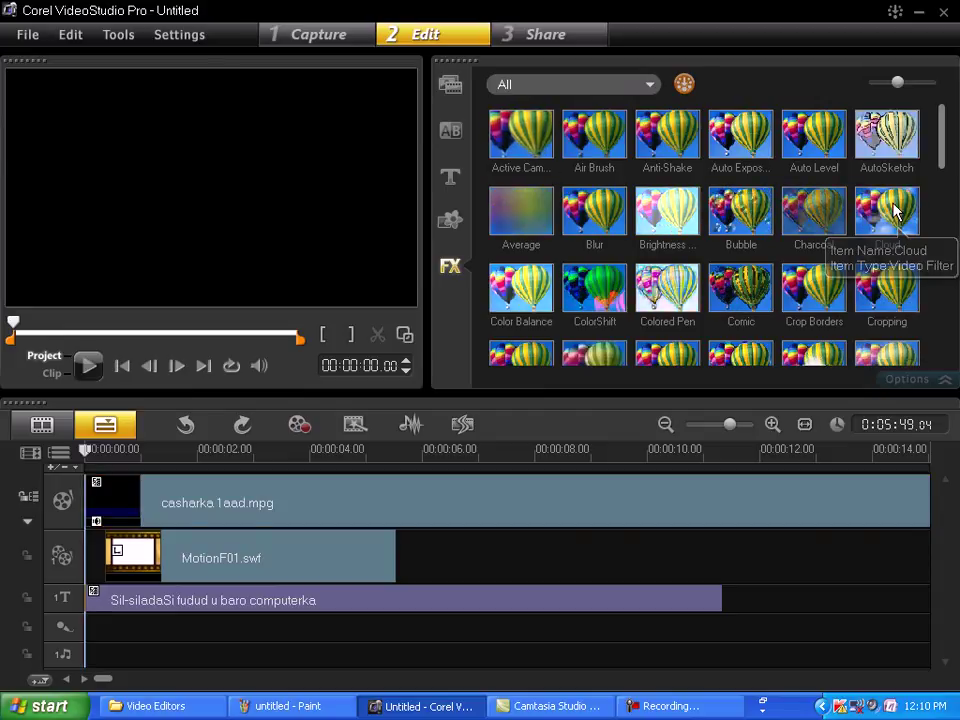
left_click_drag(752, 218, 118, 497)
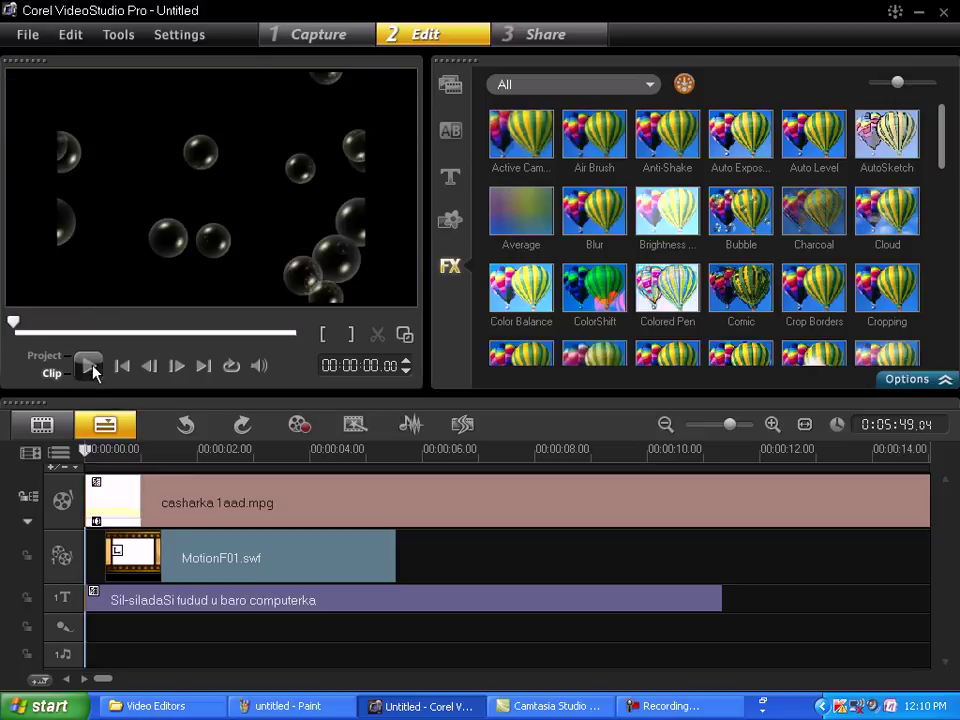
left_click(89, 368)
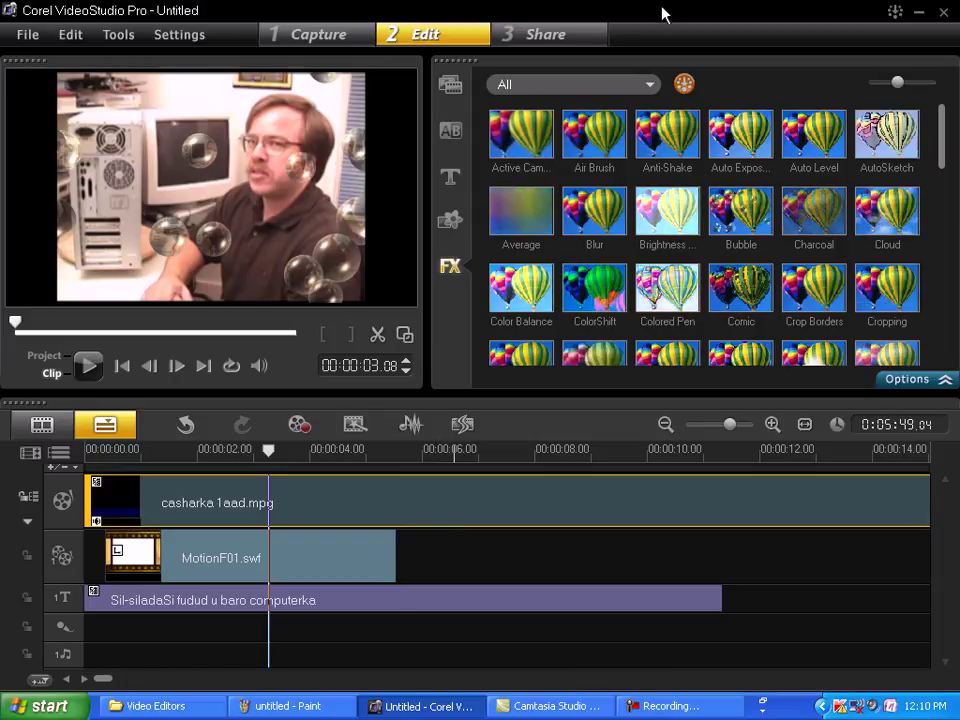
Step: Look at the Share workspace and return to the Edit workspace
left_click(561, 43)
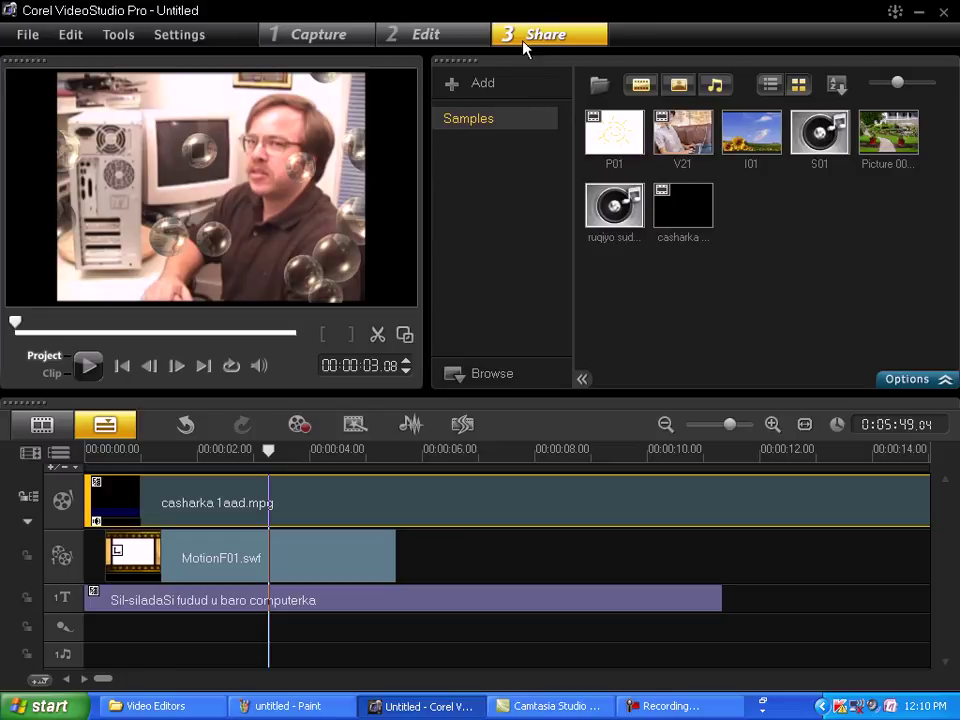
left_click(440, 38)
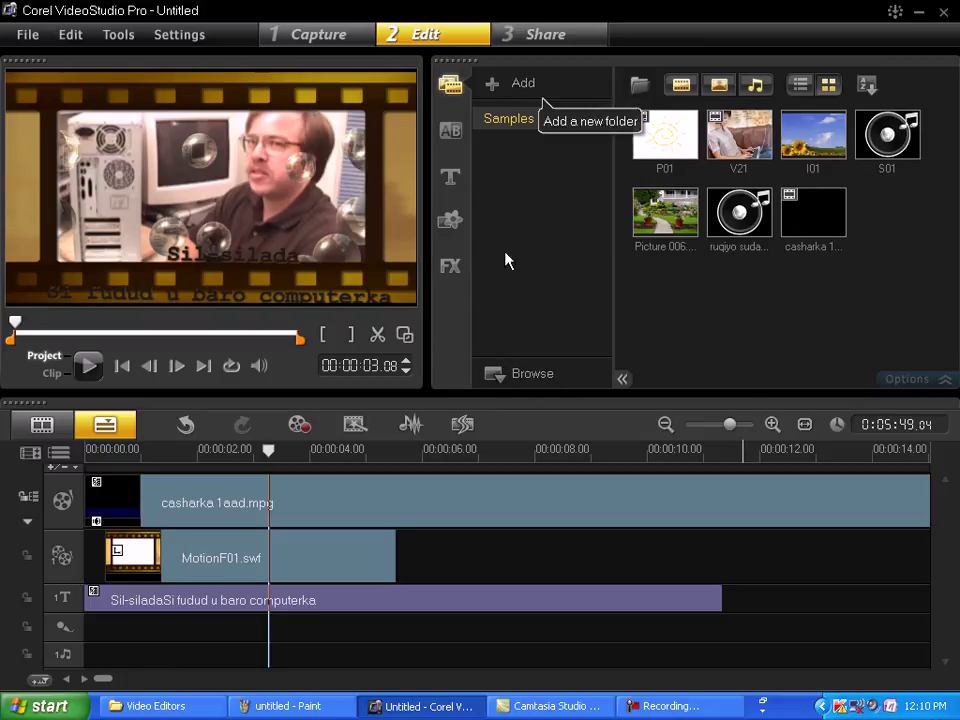
Step: Add a new folder to the media library, keeping the name Folder
left_click(522, 84)
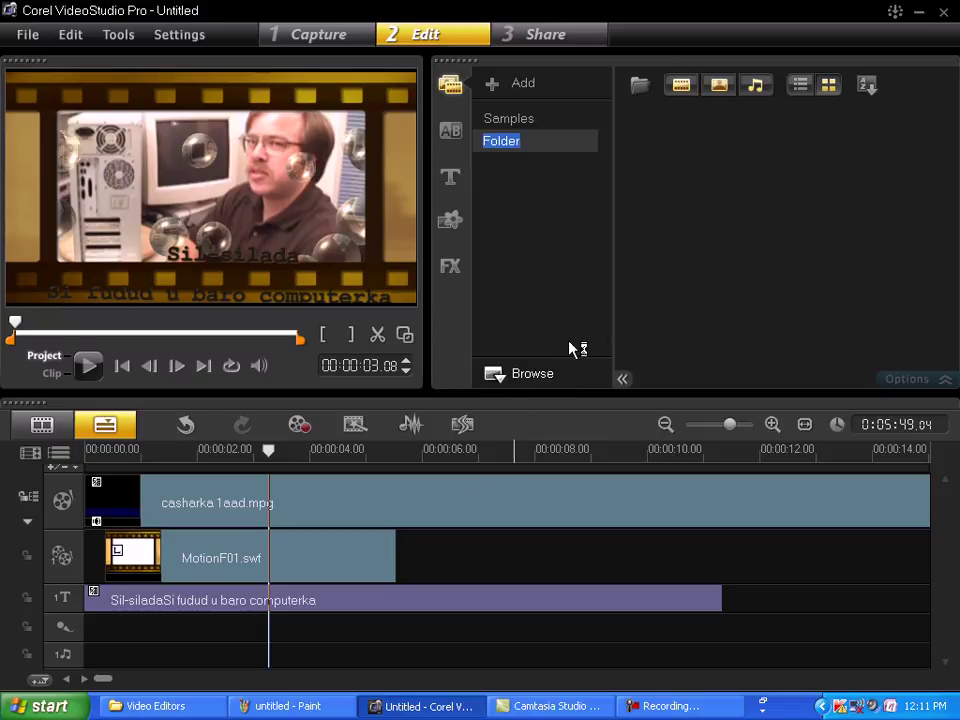
key("Return")
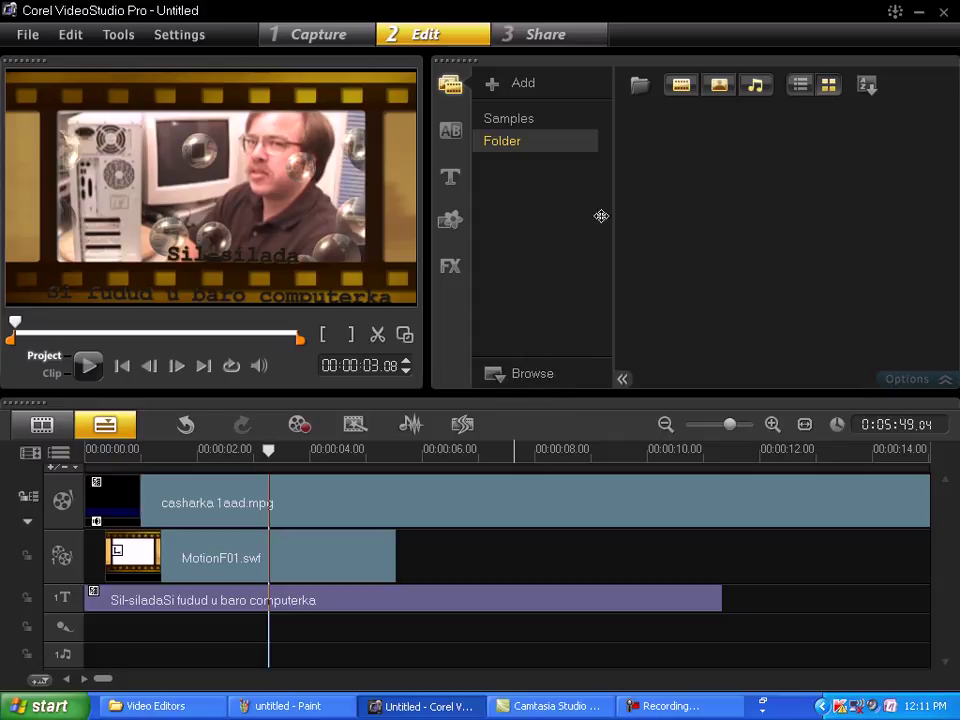
Step: Look at the available options for inserting media files into the library and the timeline
left_click(641, 86)
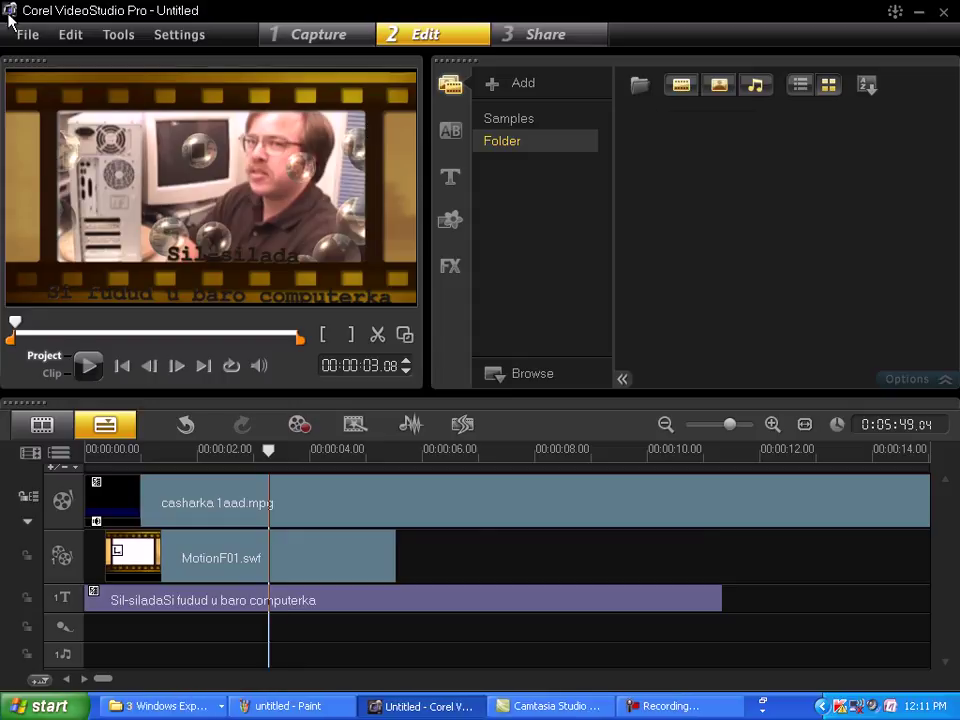
left_click(20, 38)
mouse_move(120, 318)
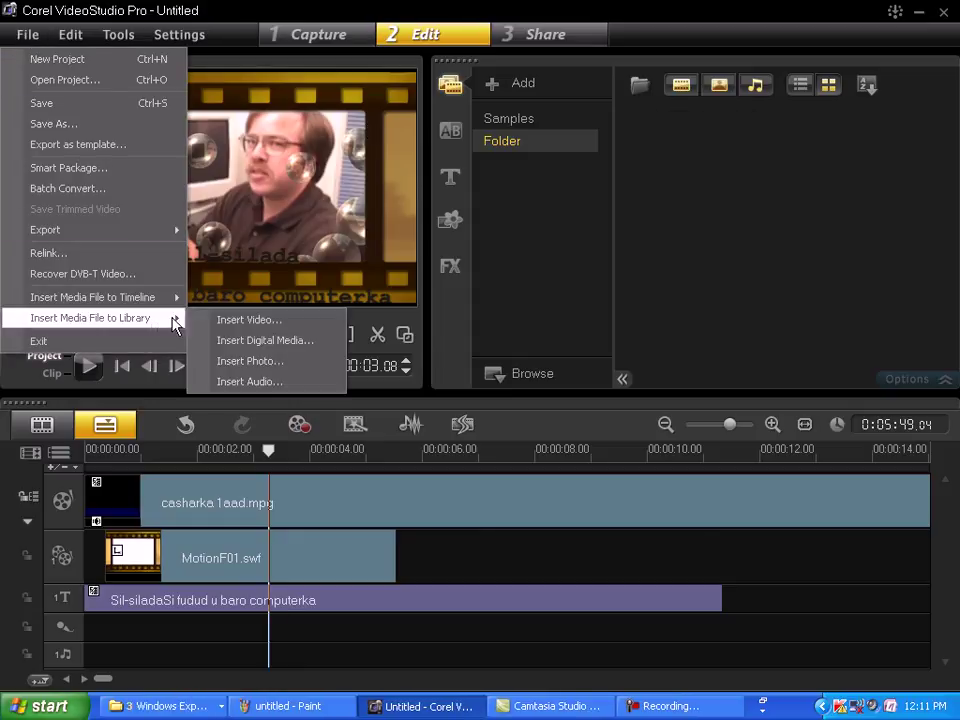
mouse_move(178, 298)
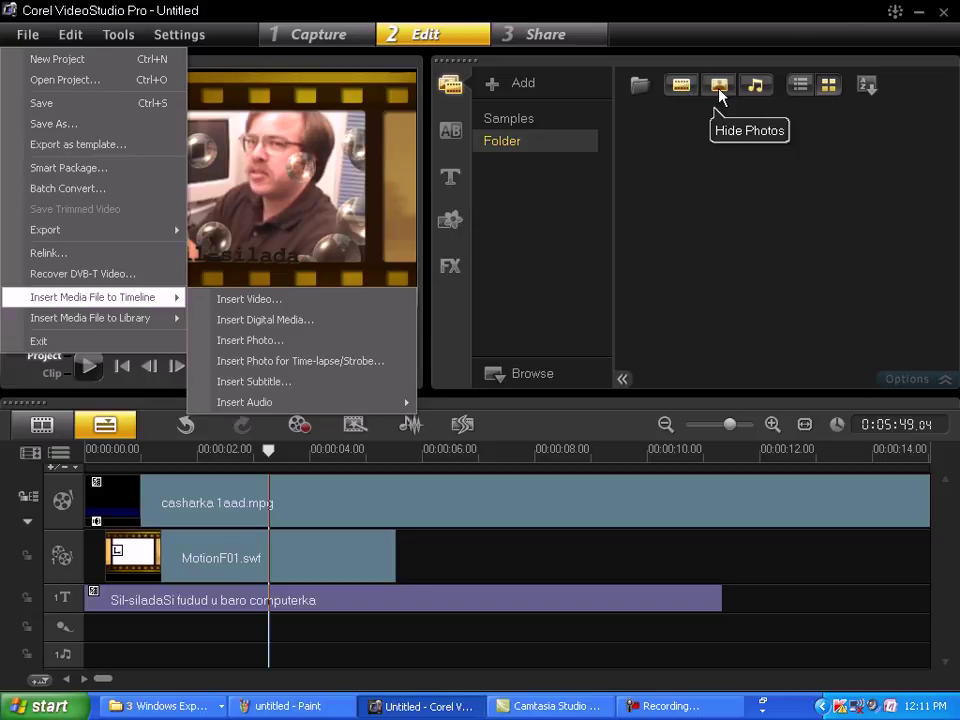
Step: Display the media library contents as a list and check its sorting options
left_click(802, 87)
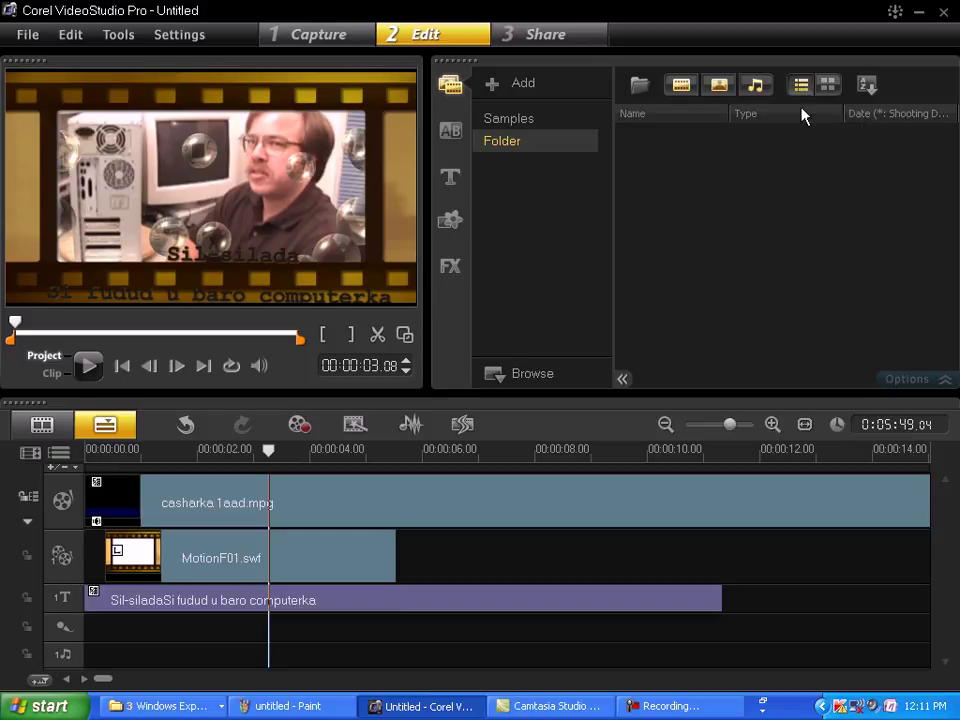
left_click(868, 92)
left_click(860, 150)
Step: Examine the project's tracks in the fitted track display and Track Manager, and view the project as a storyboard before returning to the timeline
left_click(30, 452)
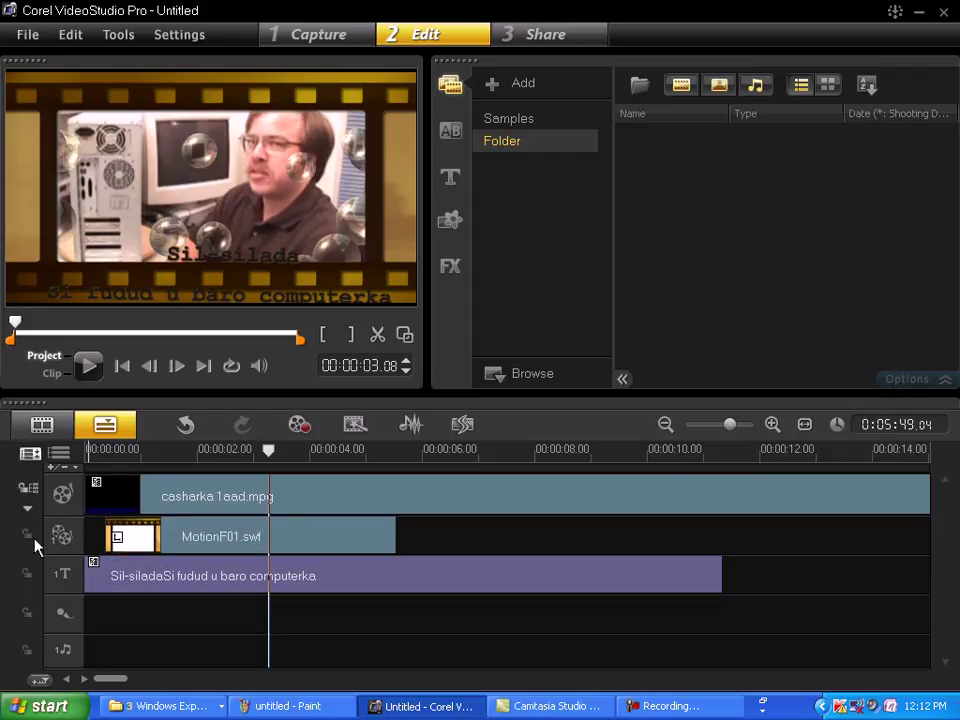
left_click(58, 455)
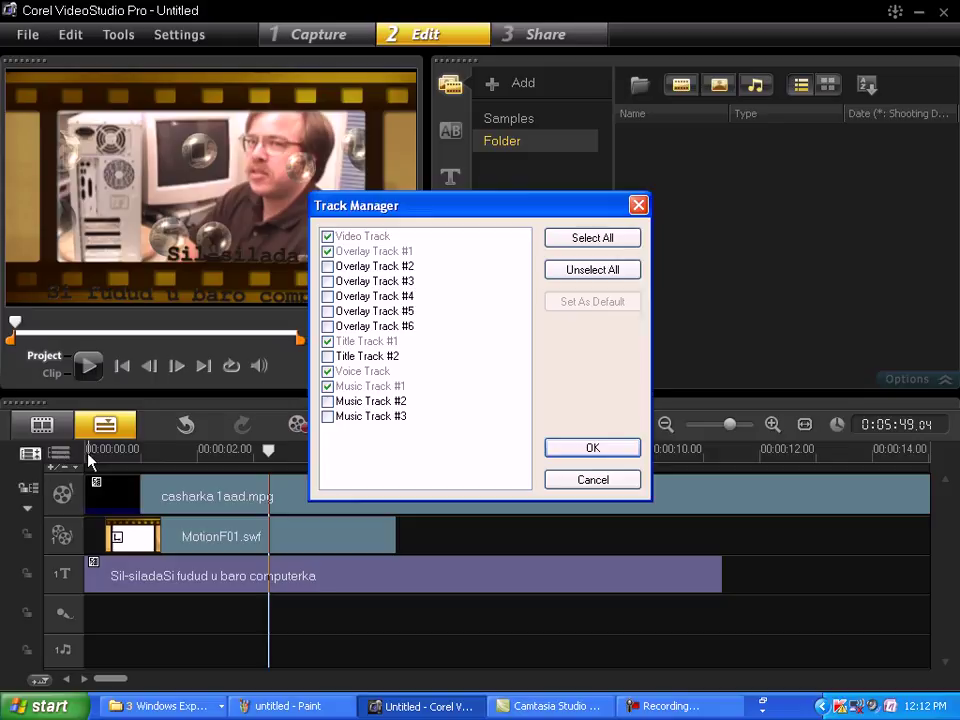
left_click(599, 482)
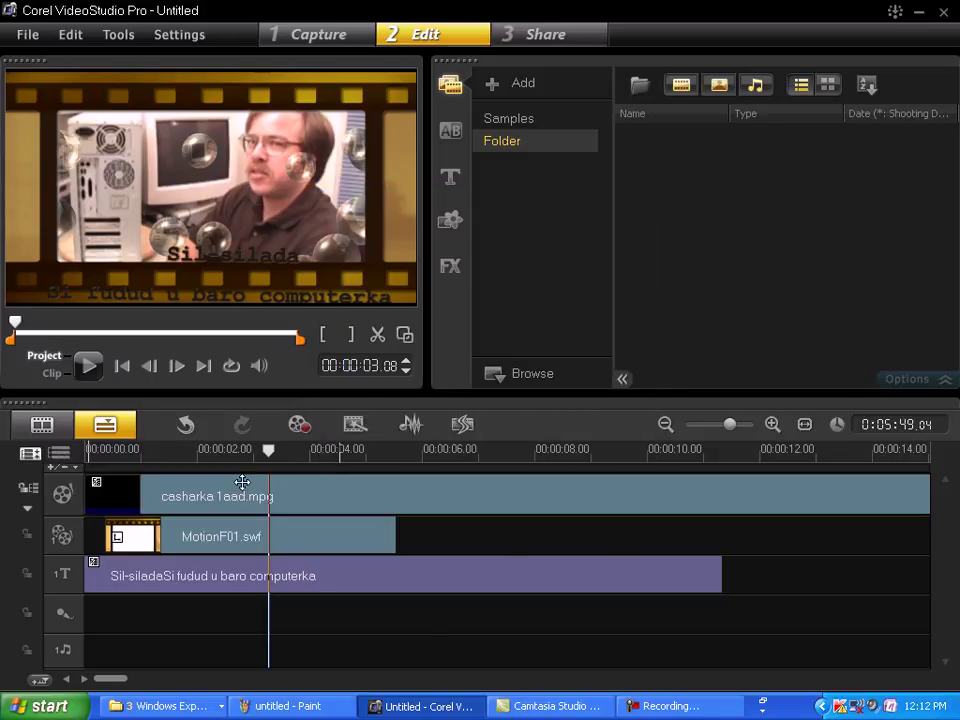
left_click(27, 452)
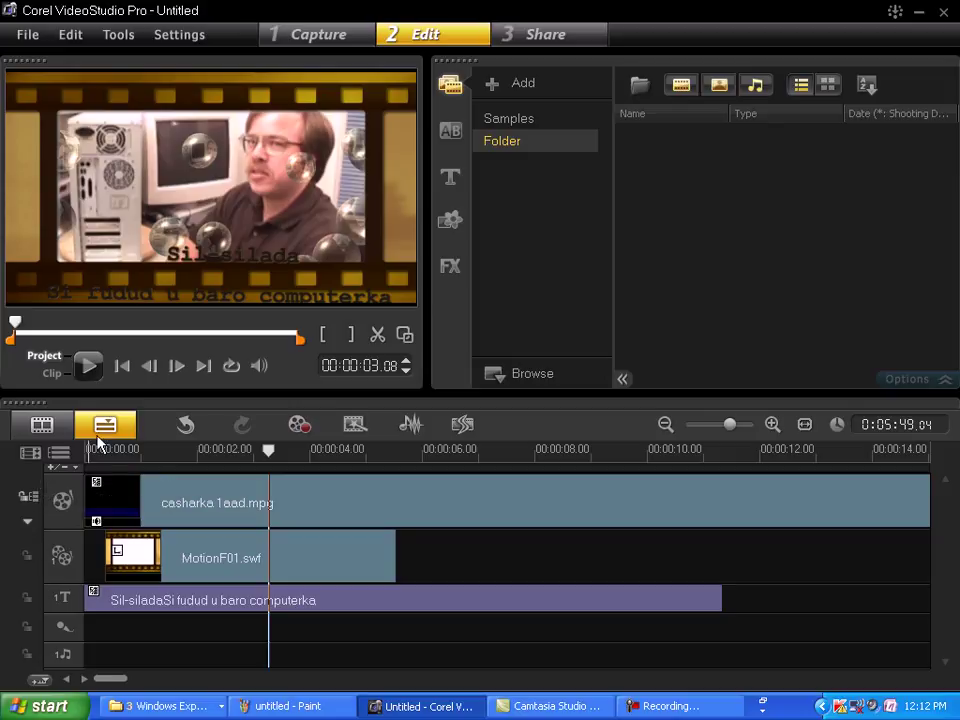
left_click(62, 455)
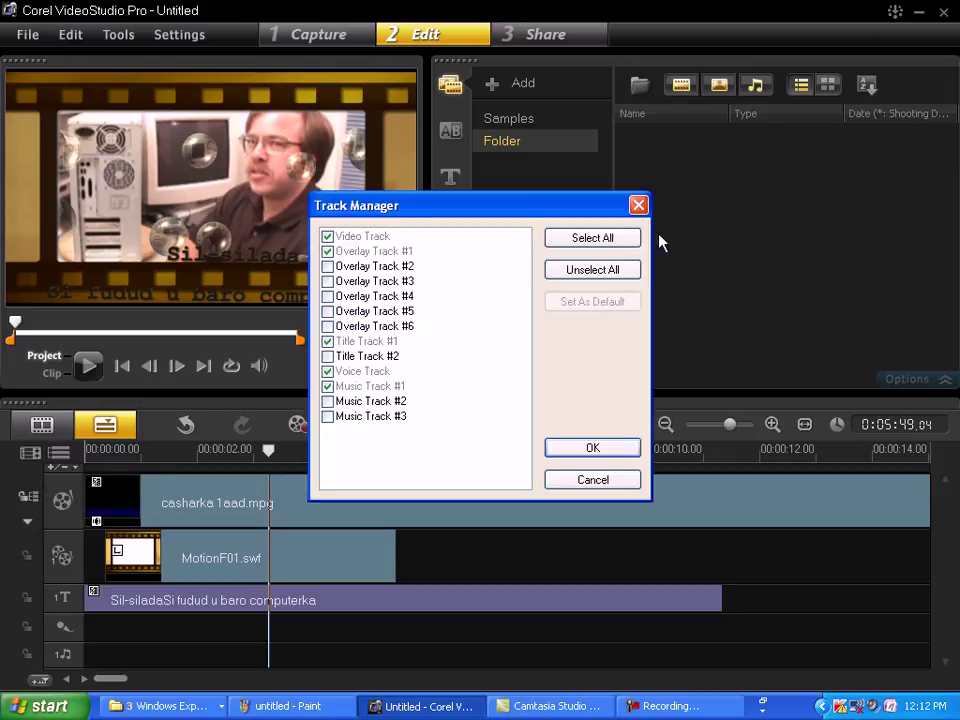
left_click(615, 452)
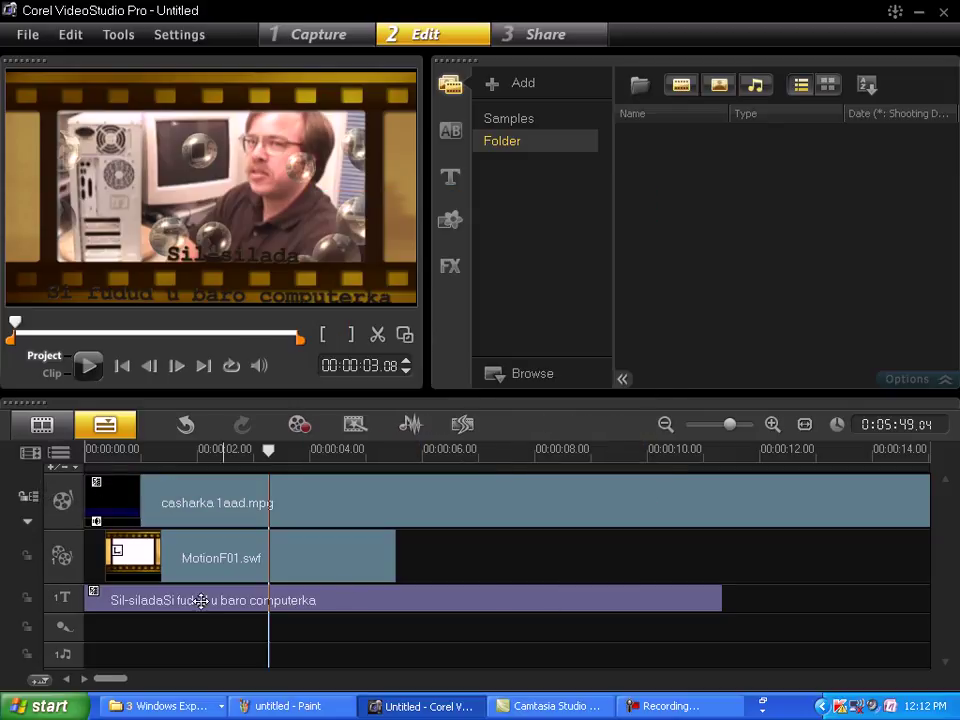
left_click(44, 426)
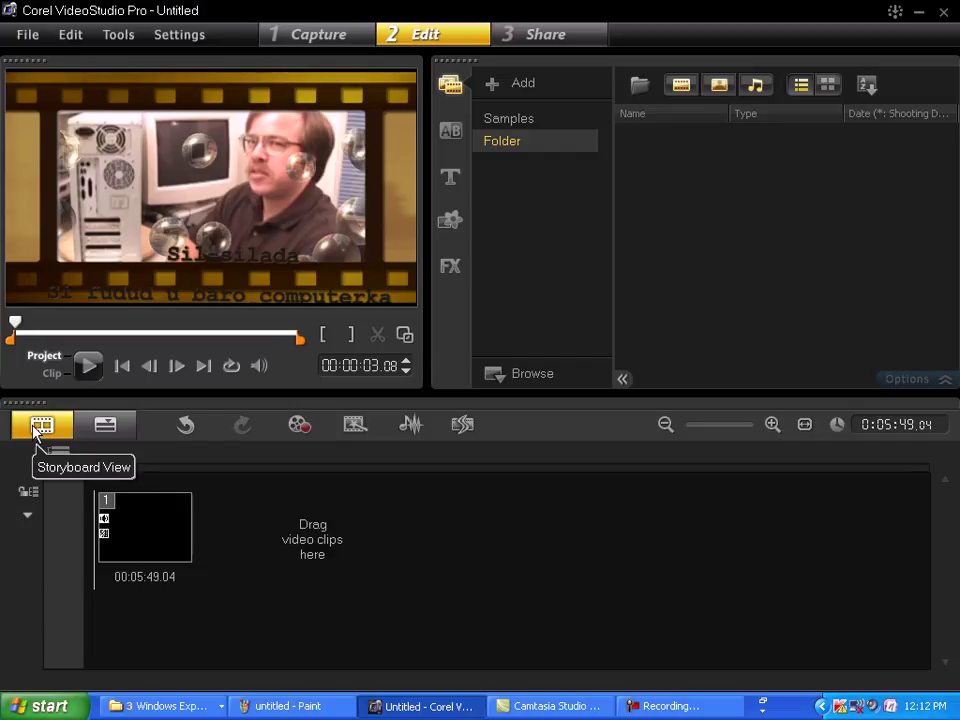
left_click(103, 427)
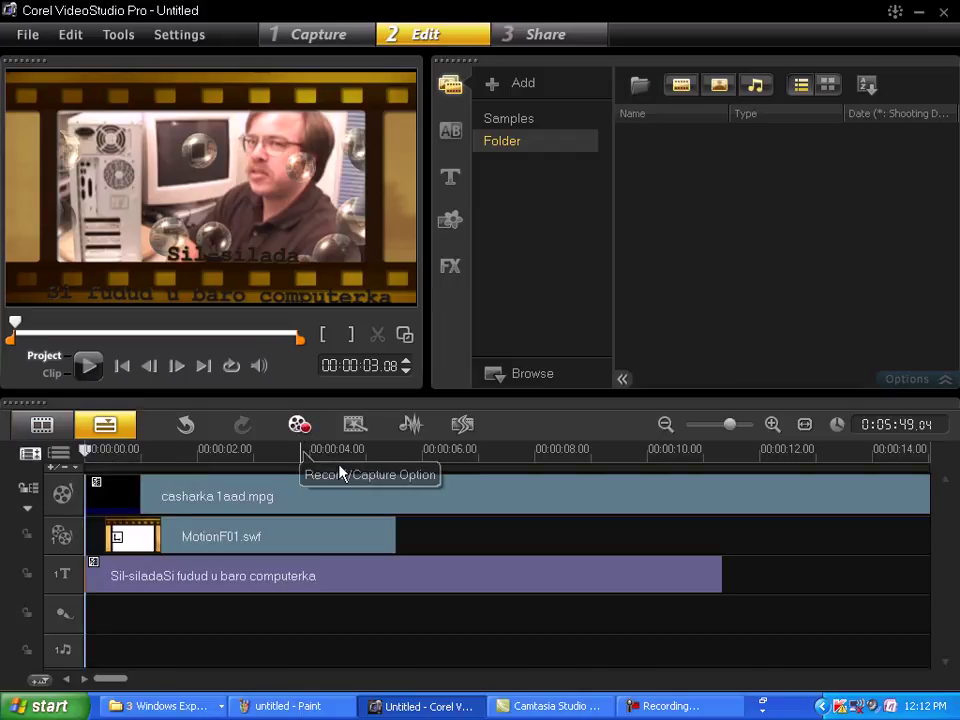
Step: Record a voice-over about 6 seconds long onto the voice track from the start of the project
left_click(301, 426)
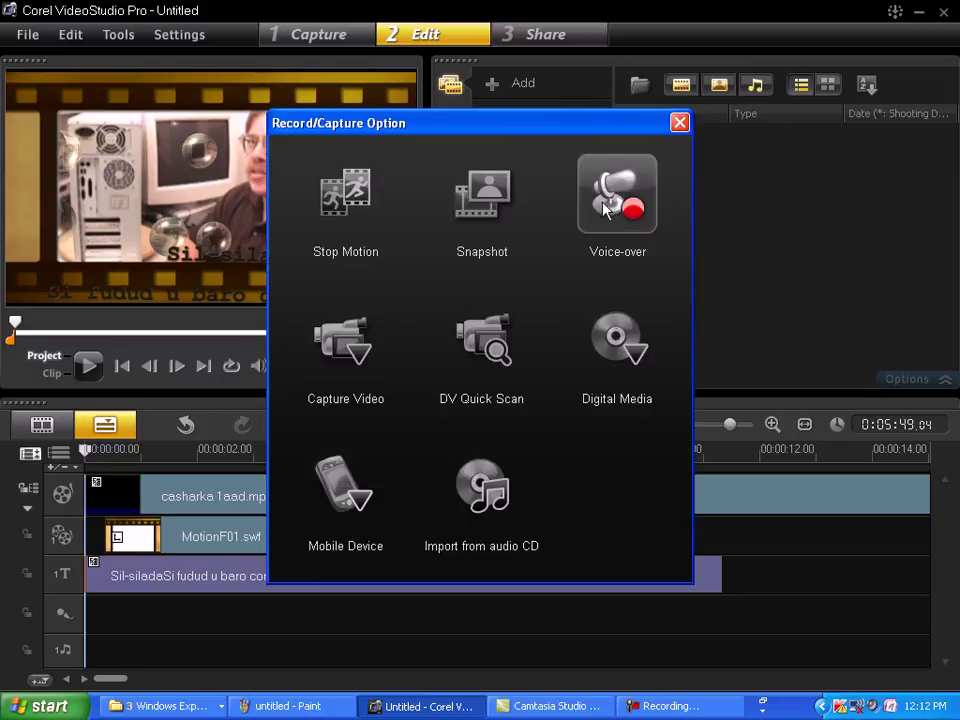
left_click_drag(555, 135, 634, 120)
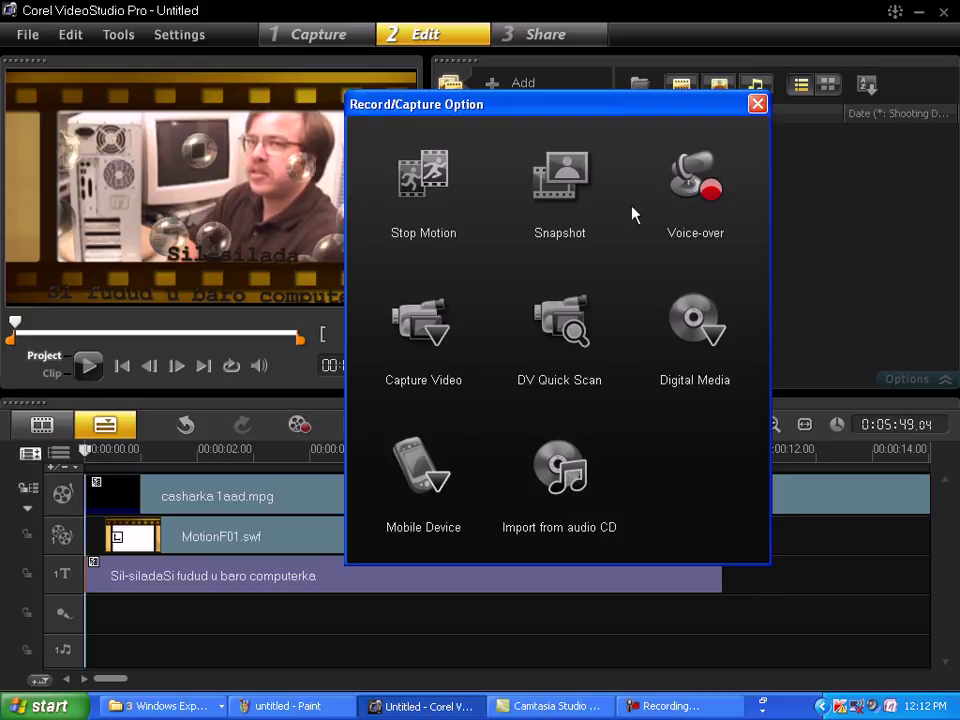
left_click(695, 185)
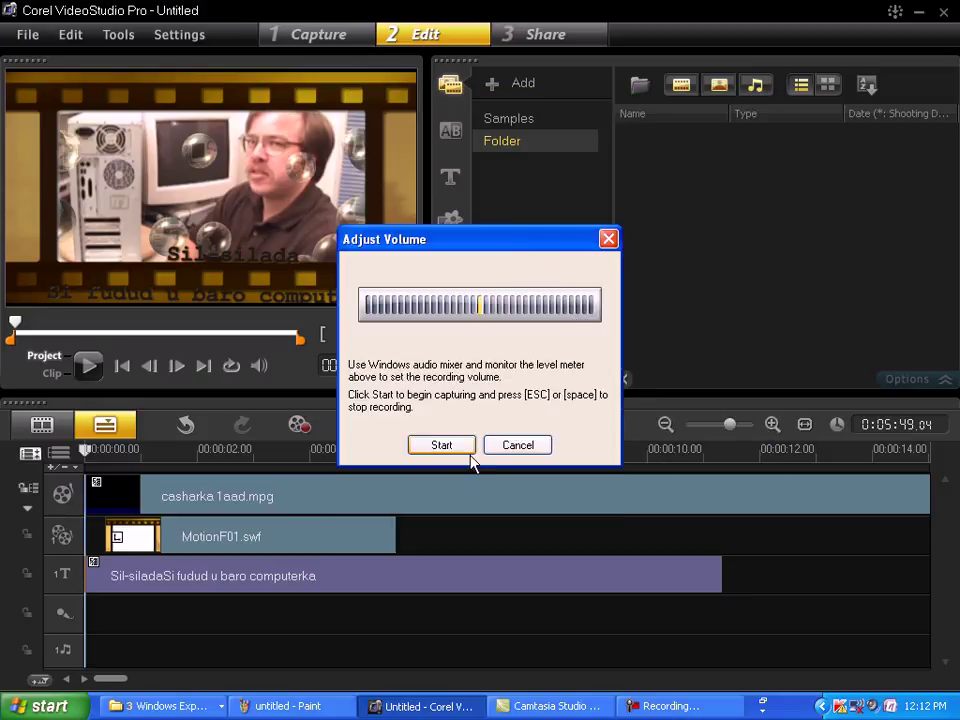
left_click(443, 447)
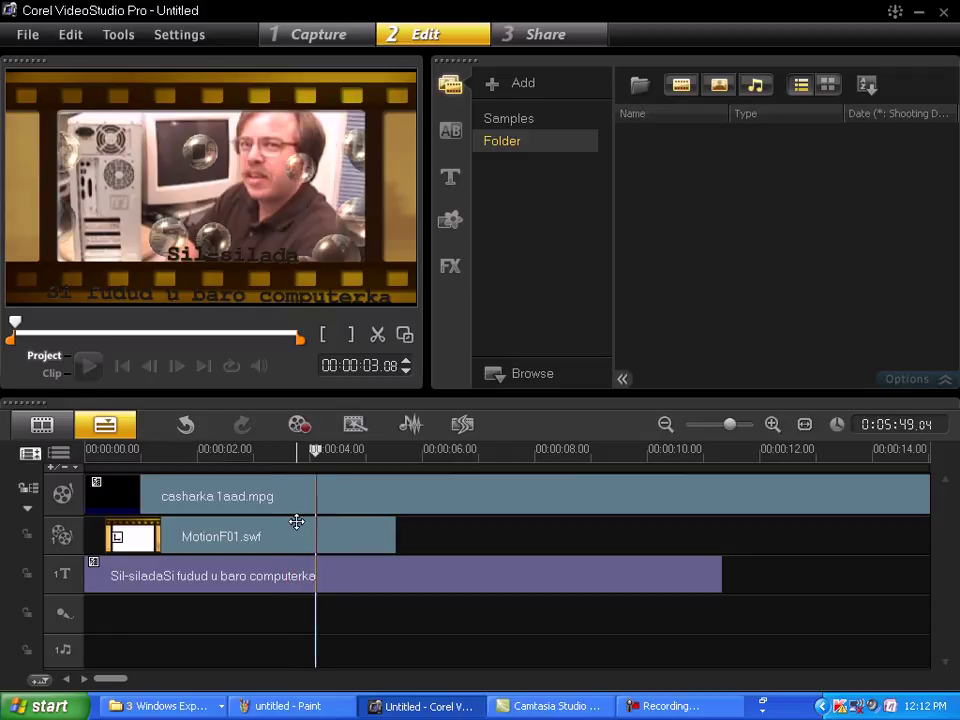
left_click(315, 428)
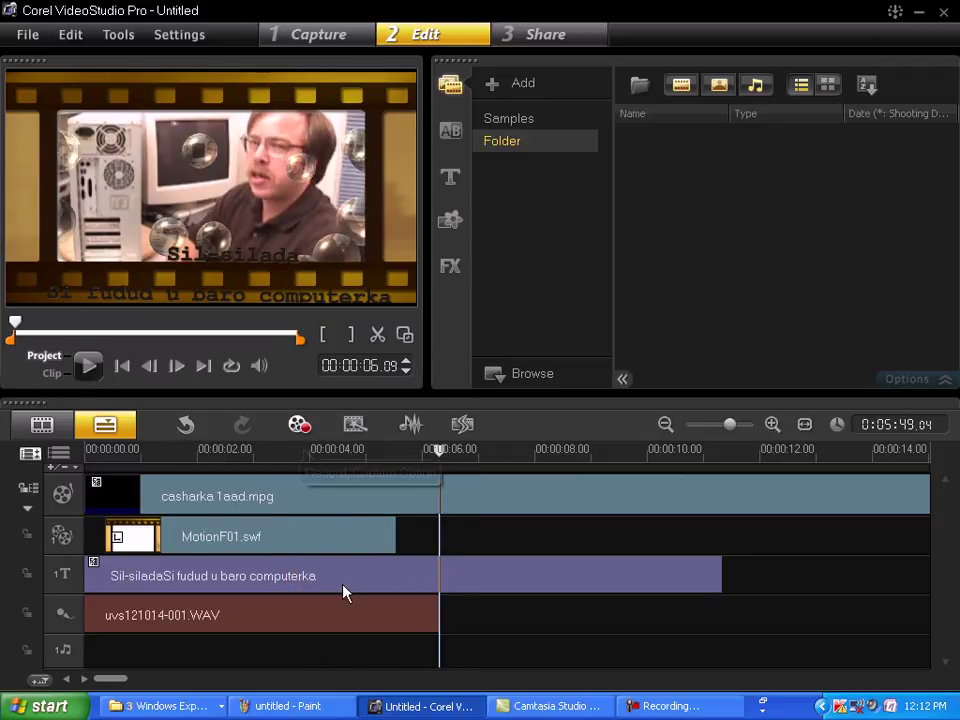
left_click_drag(425, 138, 648, 75)
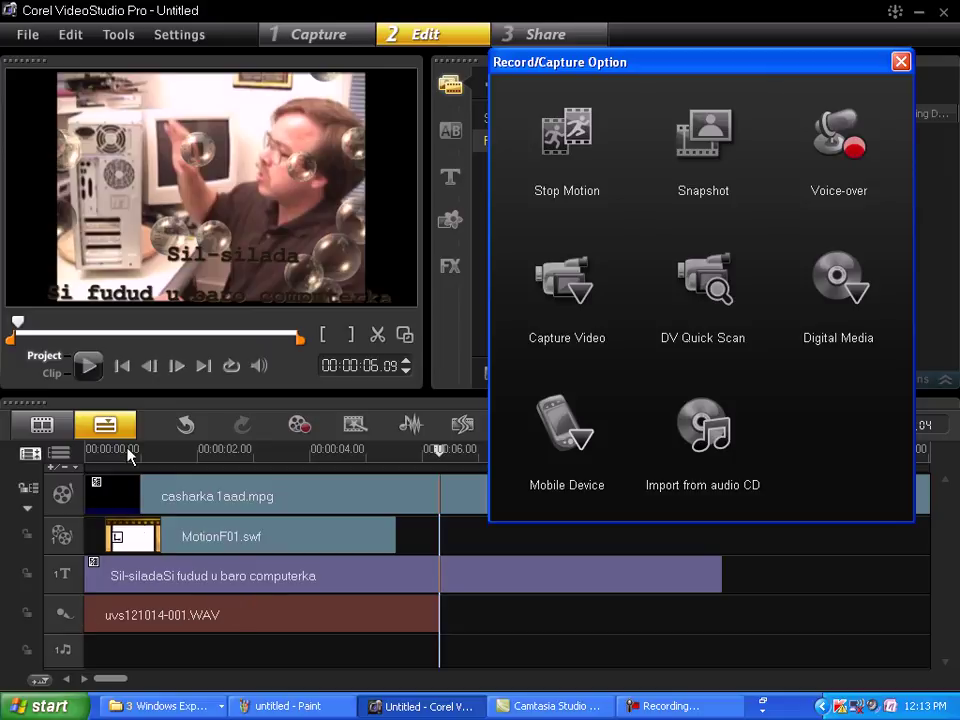
left_click(901, 62)
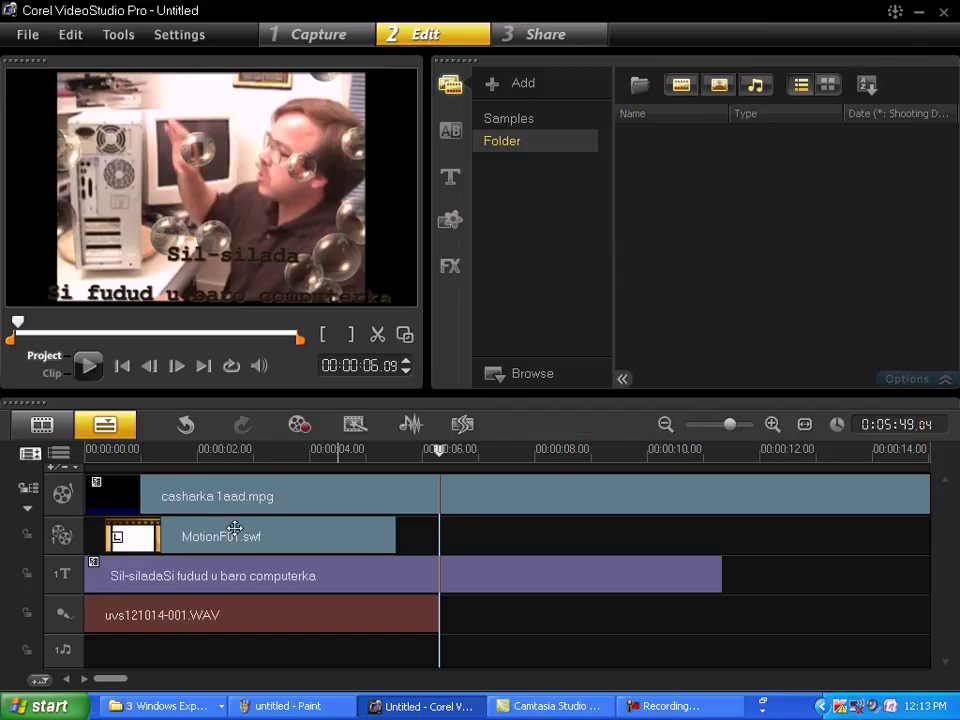
Step: Play the recorded voice-over clip on the voice track and pause it
left_click(100, 616)
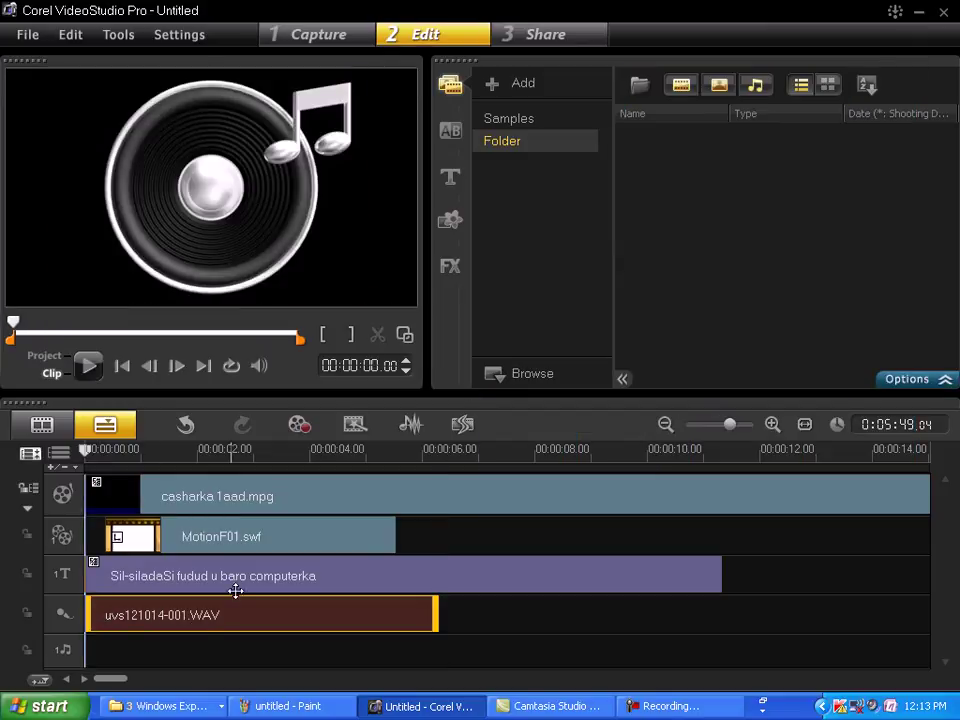
left_click(88, 366)
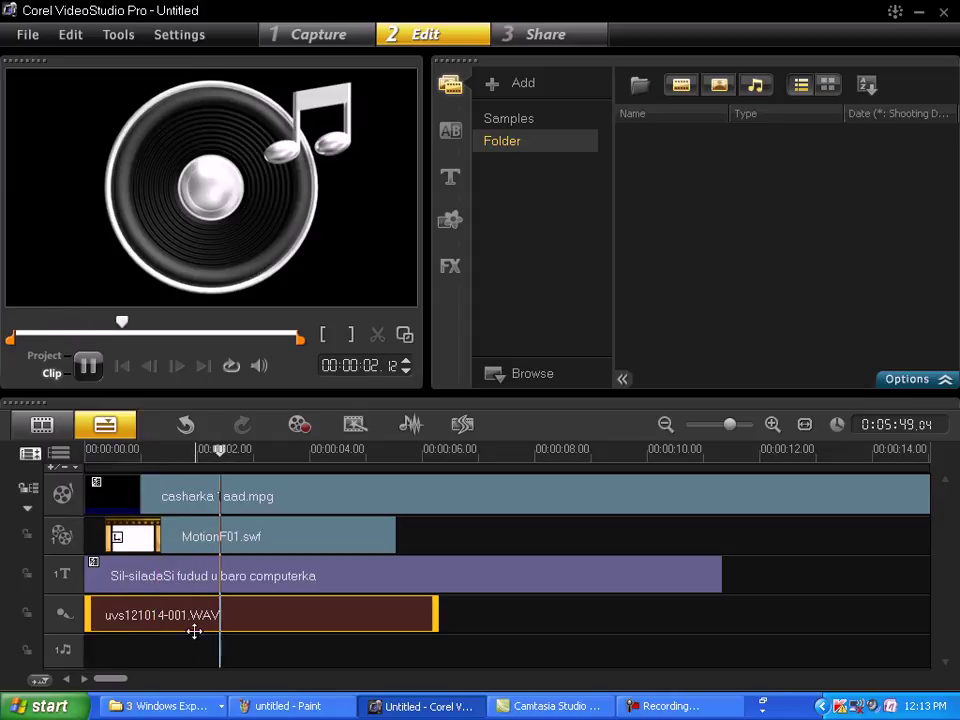
left_click(88, 366)
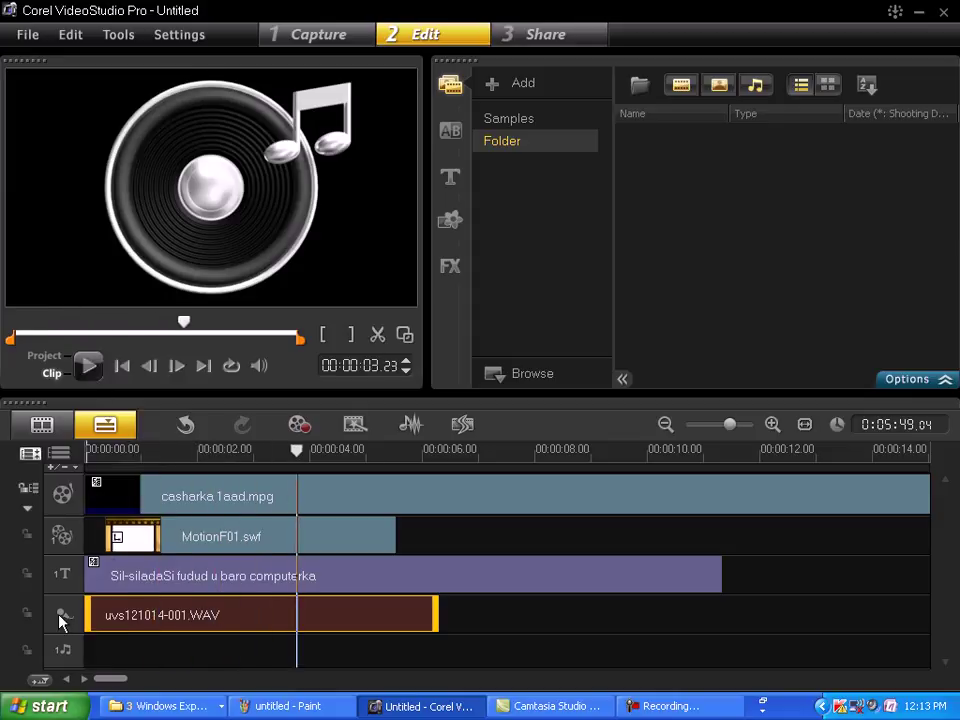
Step: Examine the audio CD import settings and browse the output folders, closing the Rip CD Audio window without ripping
left_click(301, 427)
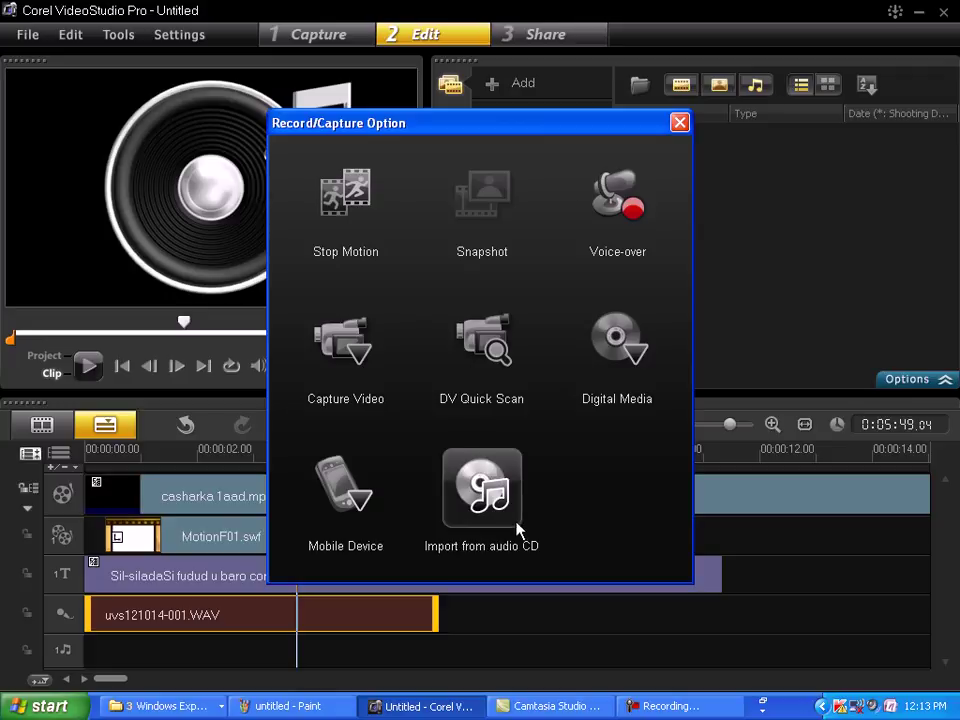
left_click(520, 450)
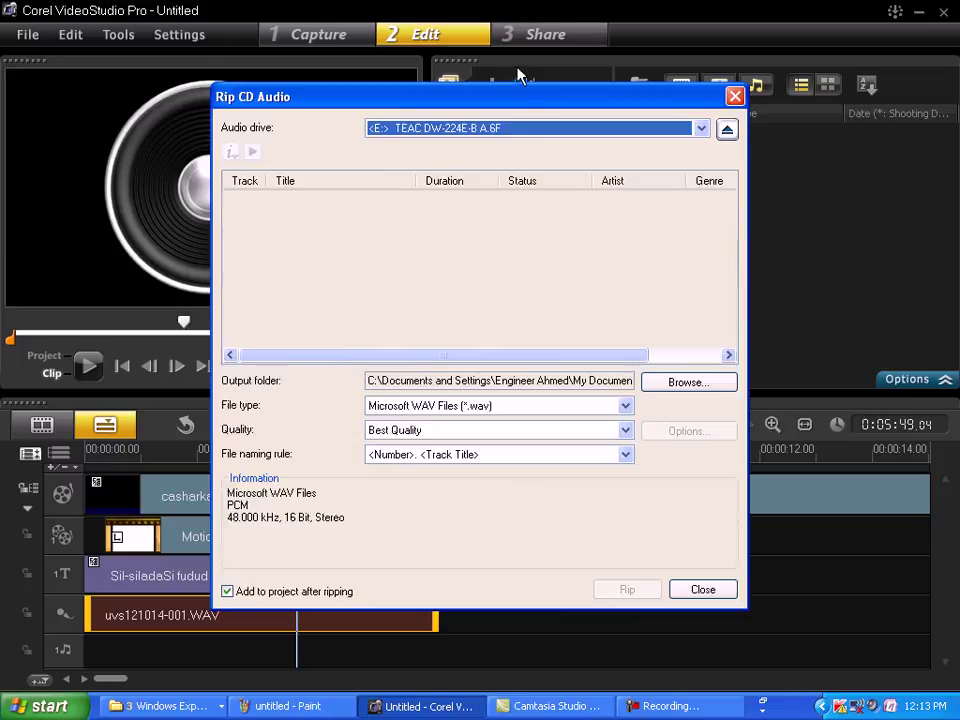
left_click_drag(520, 97, 584, 77)
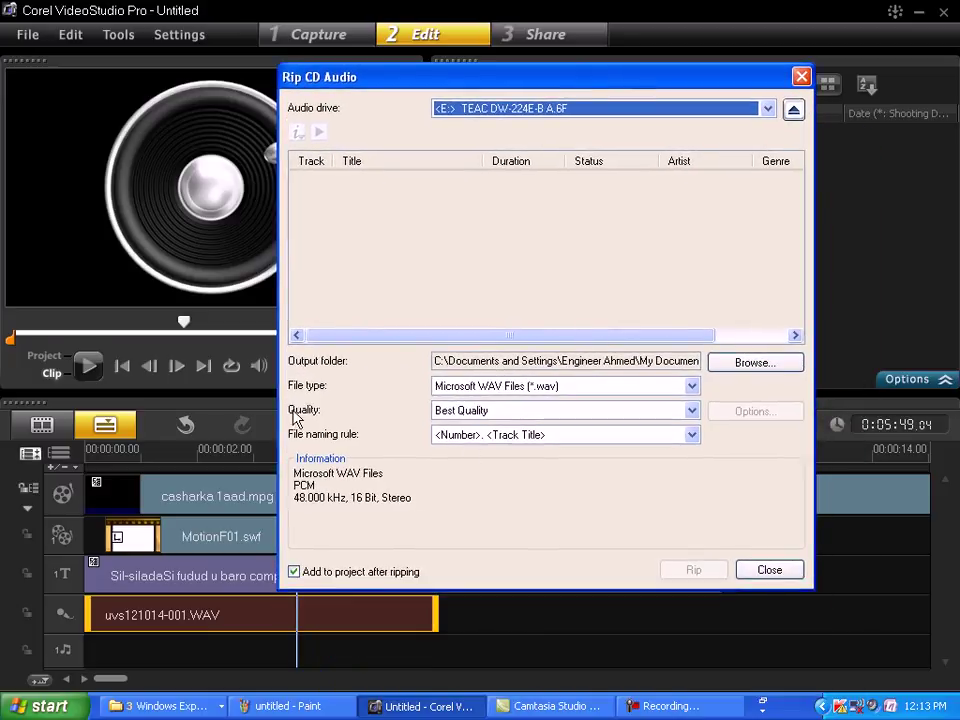
left_click(758, 367)
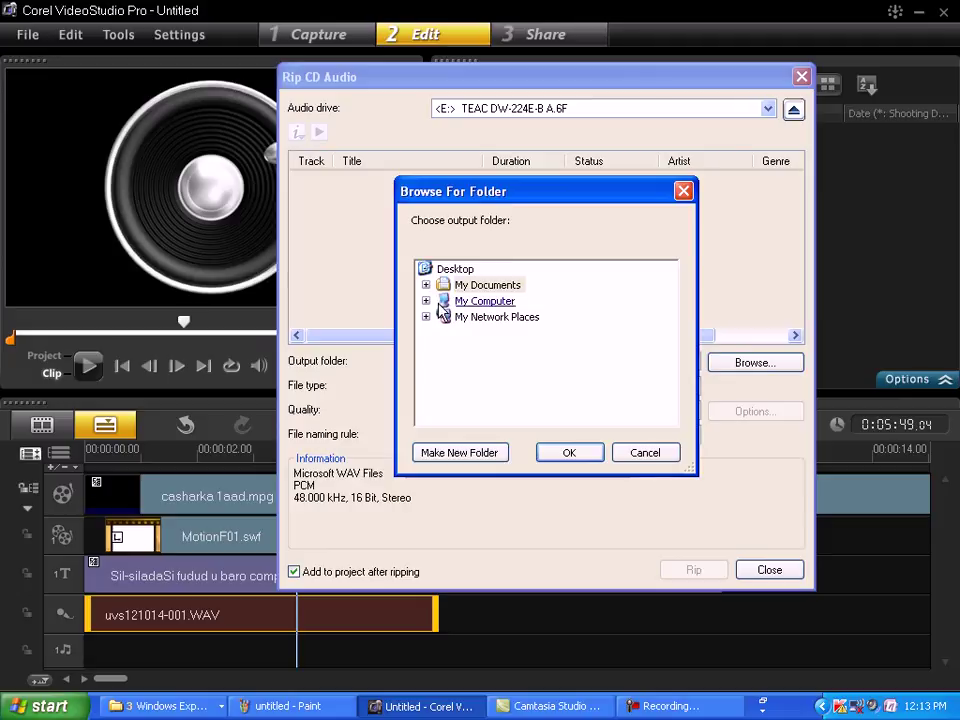
left_click(427, 285)
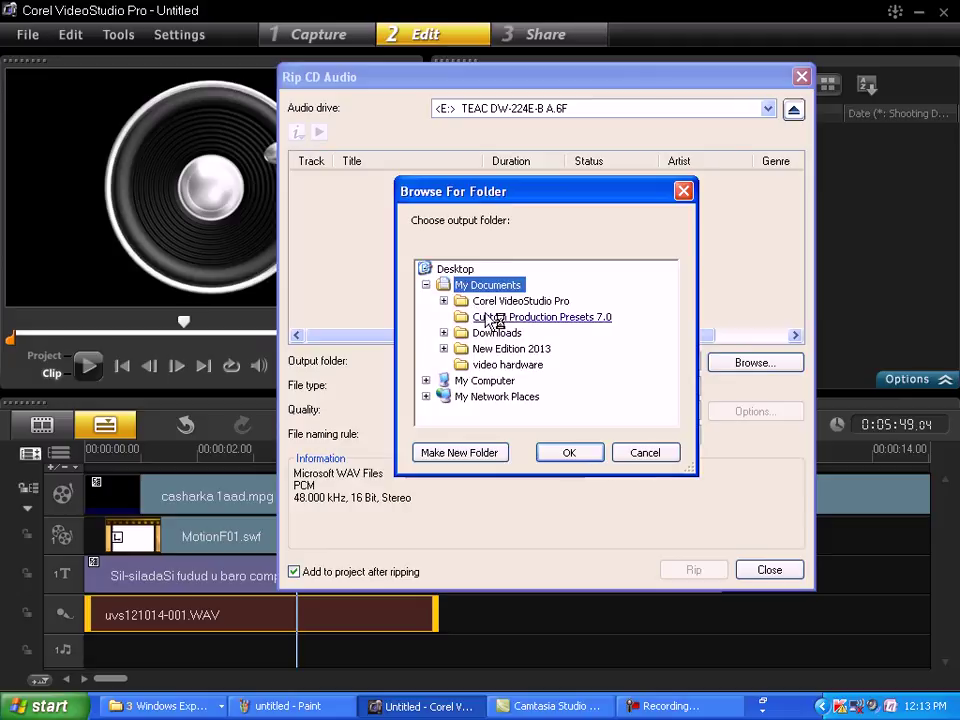
left_click(480, 364)
left_click(644, 456)
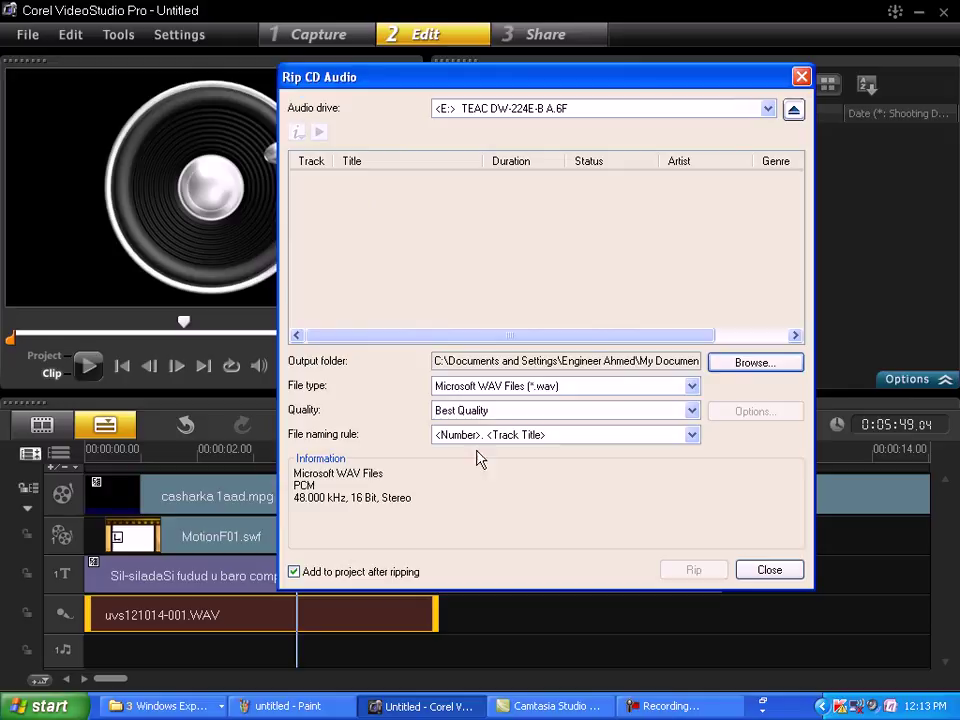
left_click(770, 570)
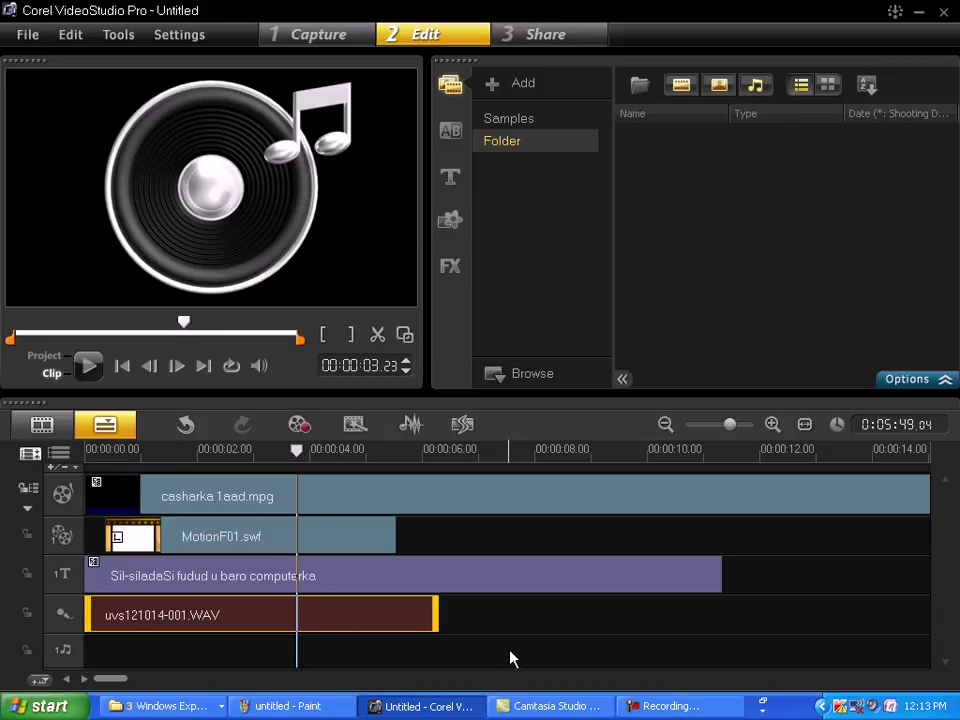
Step: Look at the title presets and the Share workspace, returning to the Edit workspace
left_click(450, 178)
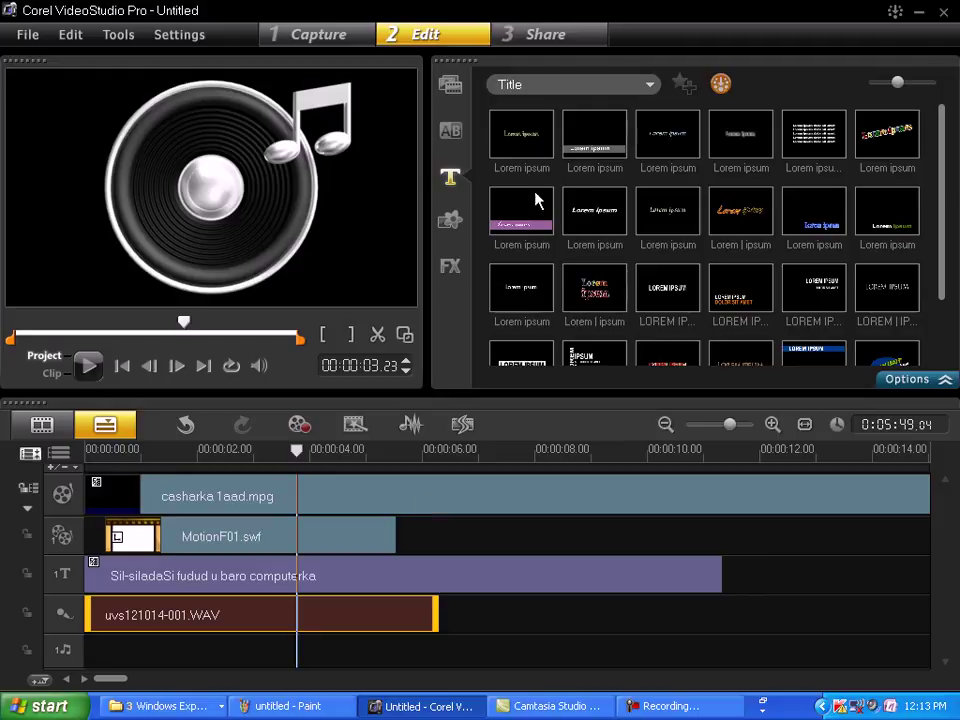
left_click(535, 207)
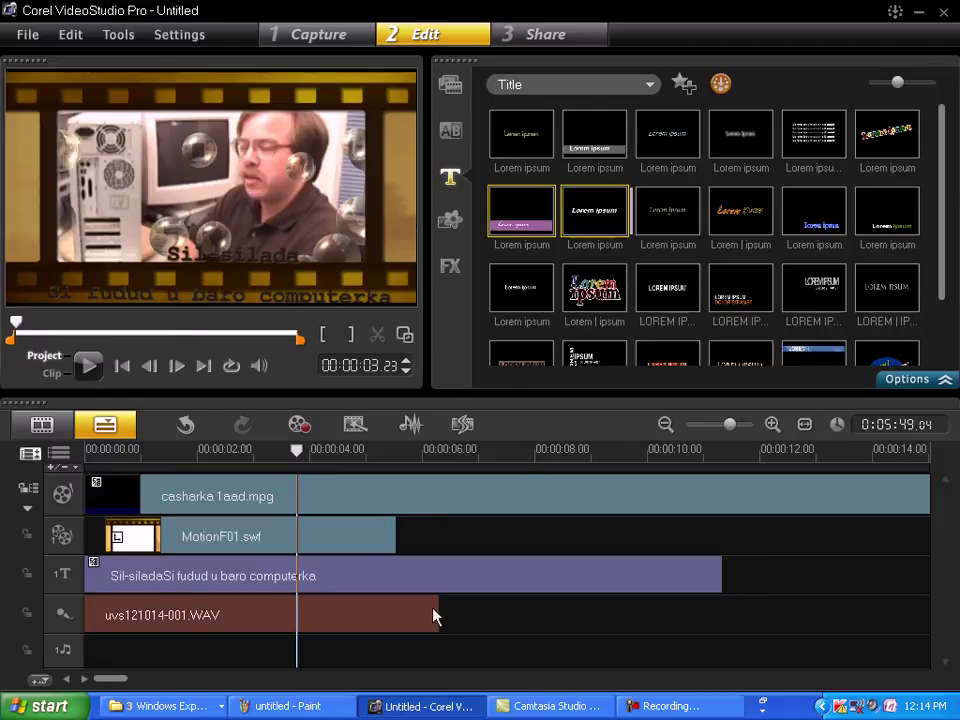
left_click(549, 38)
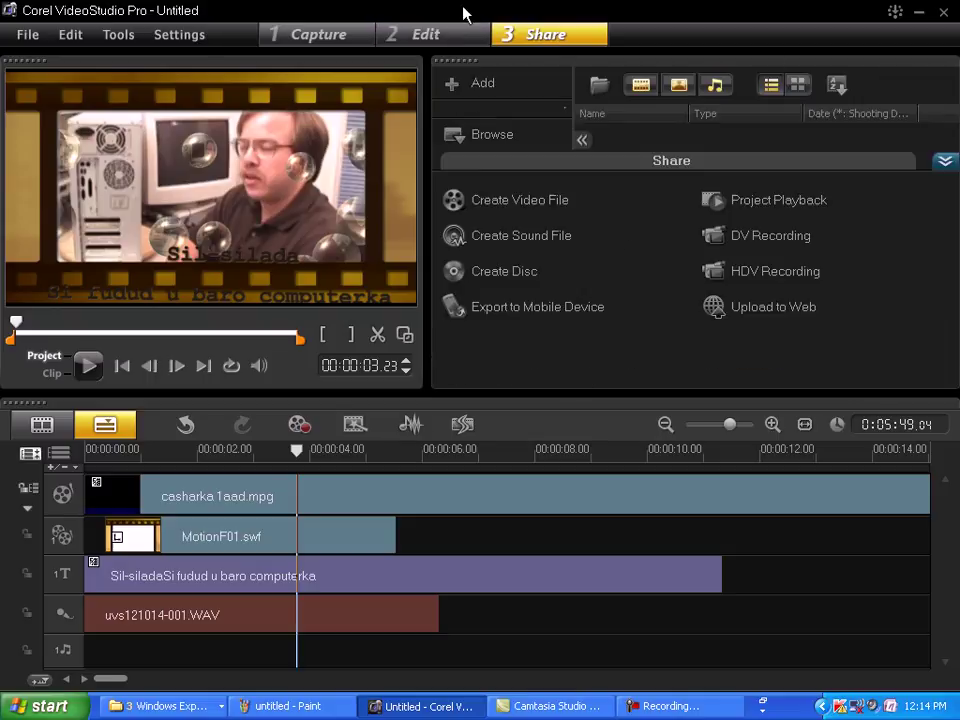
left_click(426, 34)
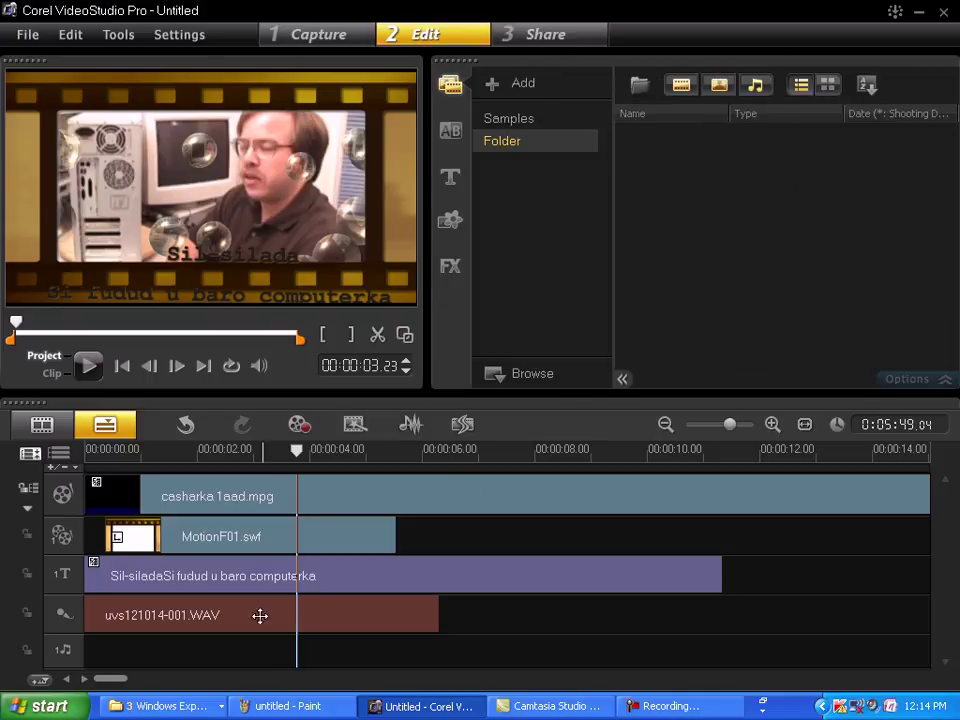
Step: Insert the audio file ruqiya shuraym.mp3 from disk into Music Track #1 of the timeline
left_click_drag(104, 656, 87, 655)
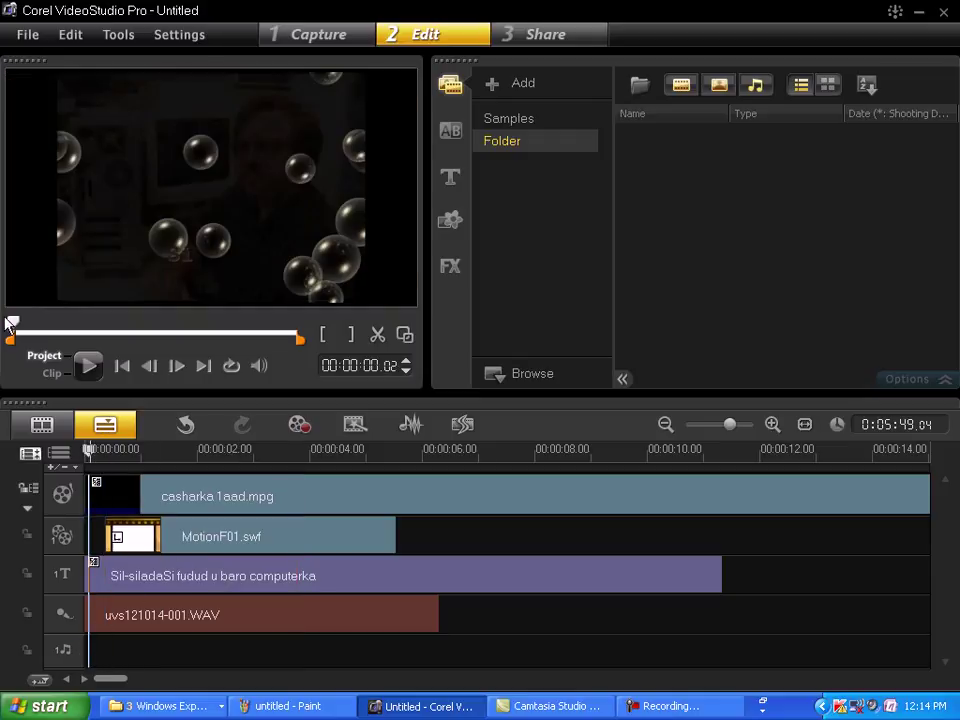
left_click(27, 34)
mouse_move(105, 298)
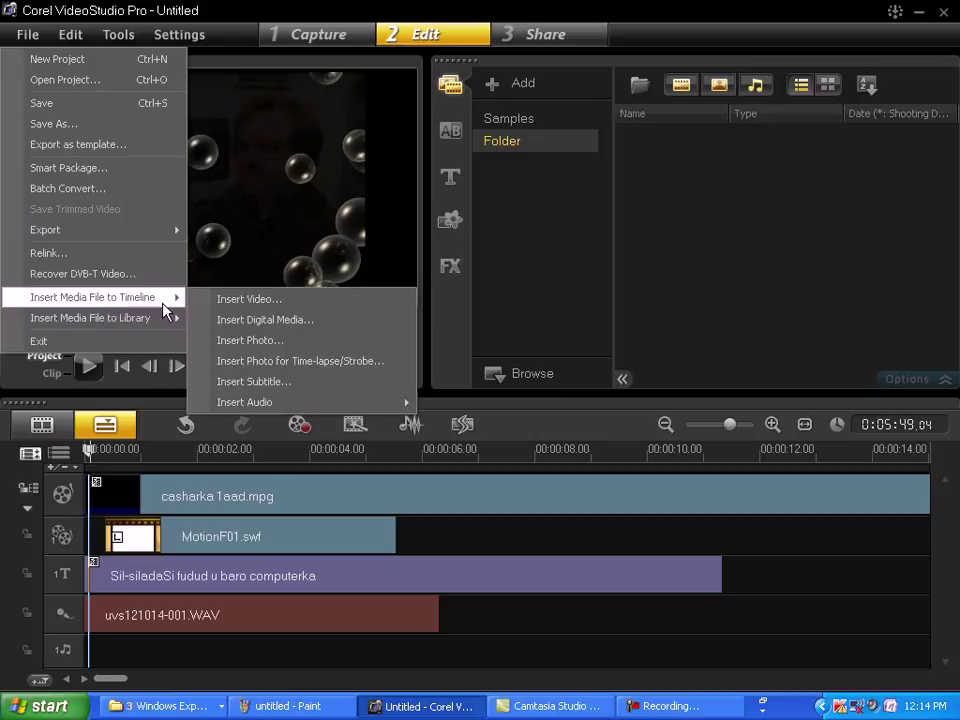
mouse_move(293, 404)
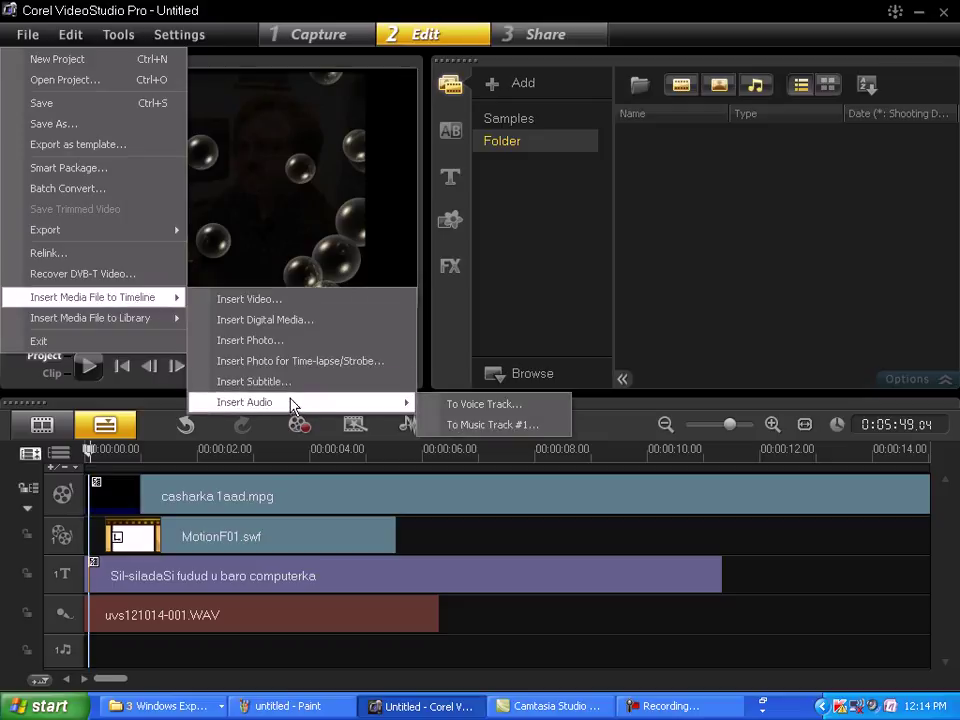
left_click(500, 427)
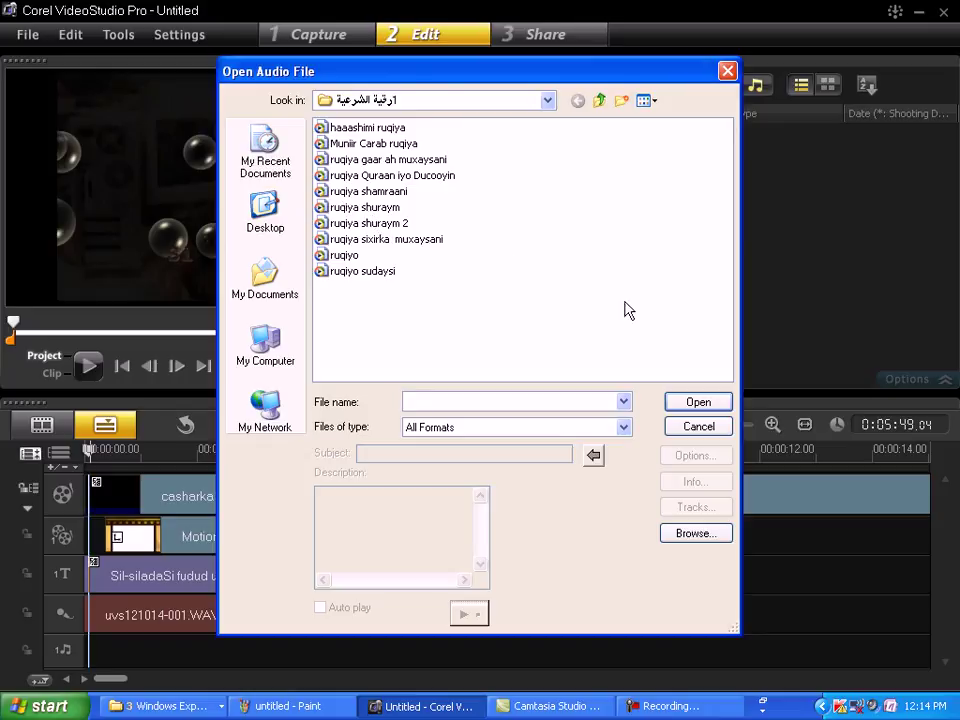
left_click(365, 207)
left_click(706, 404)
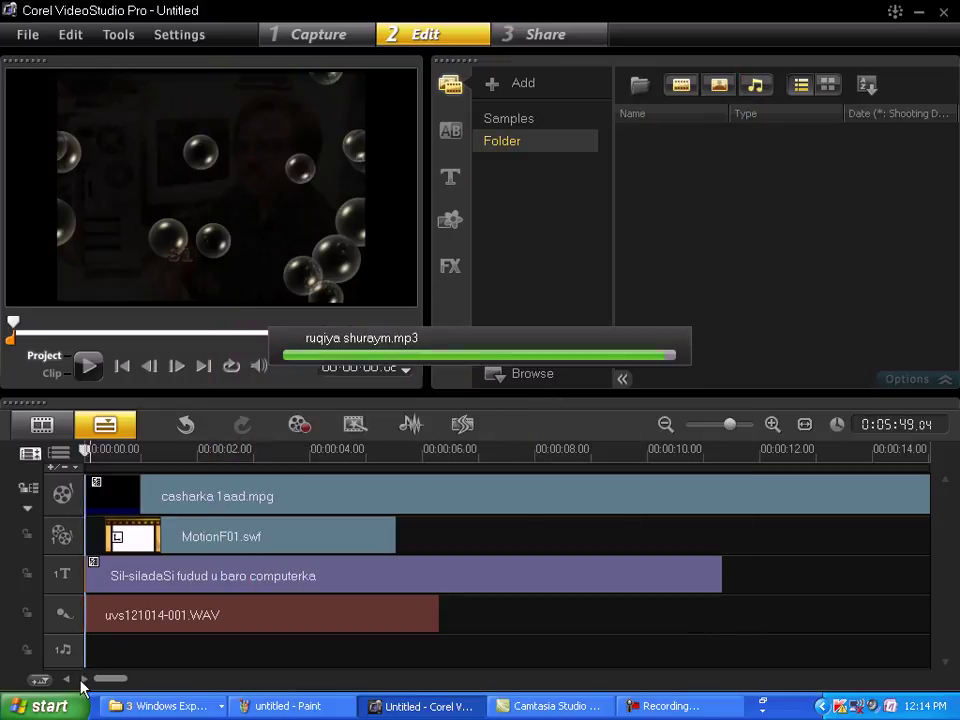